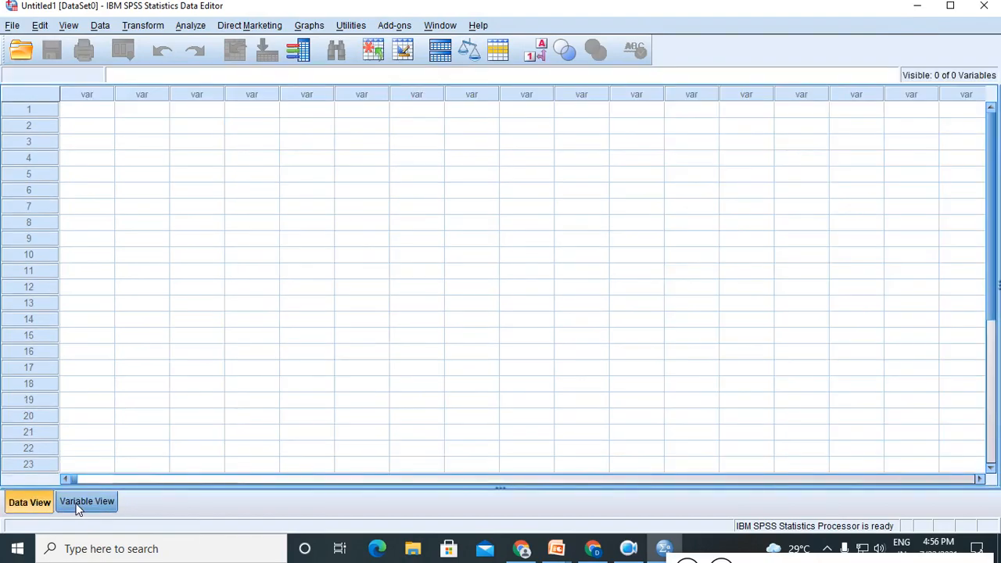
Step: Switch to the variable definitions and create a first variable named Age
click(75, 502)
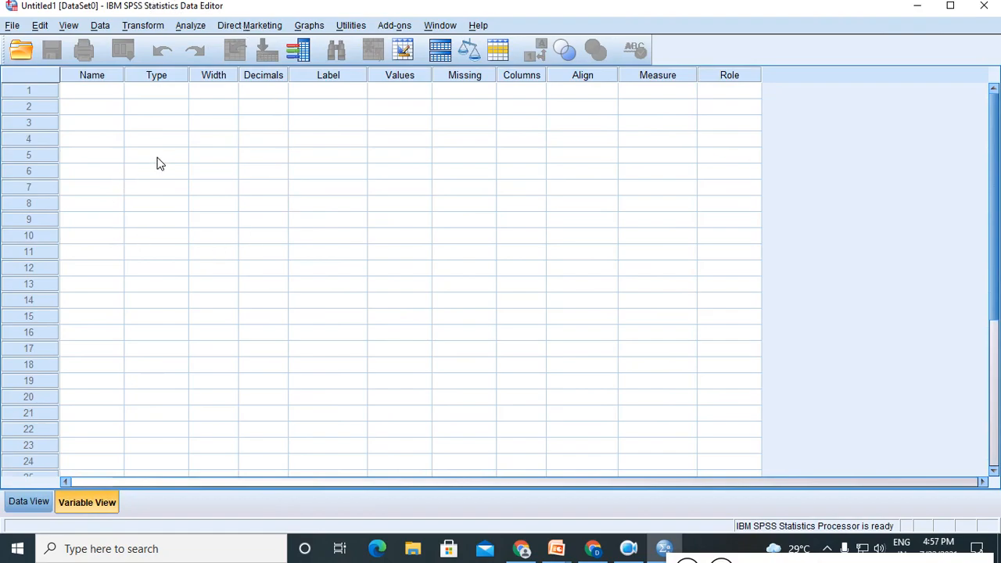
click(106, 92)
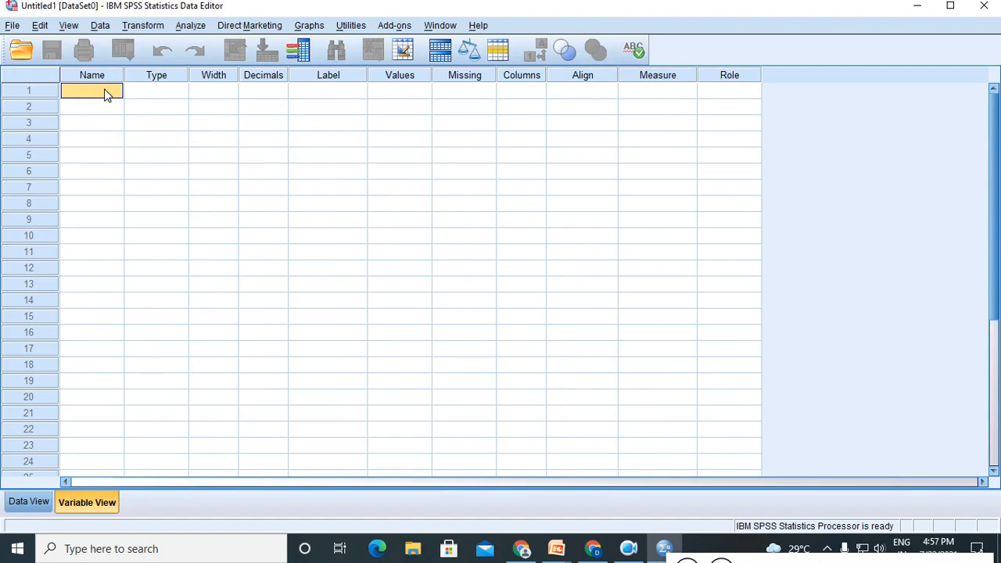
text(S)
key(BackSpace)
text(Age)
key(Return)
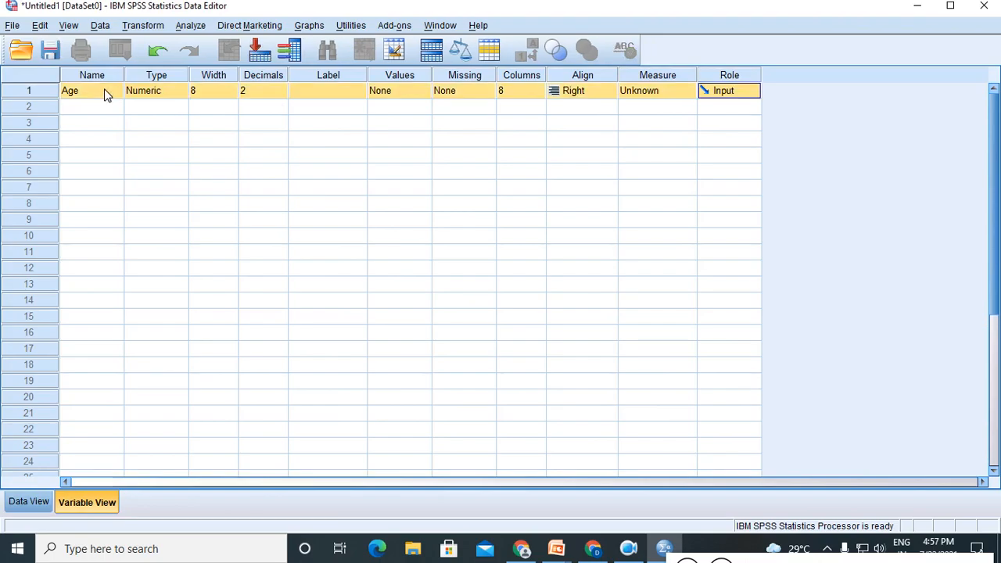
Step: Try to reduce the field width of the Age variable
click(230, 97)
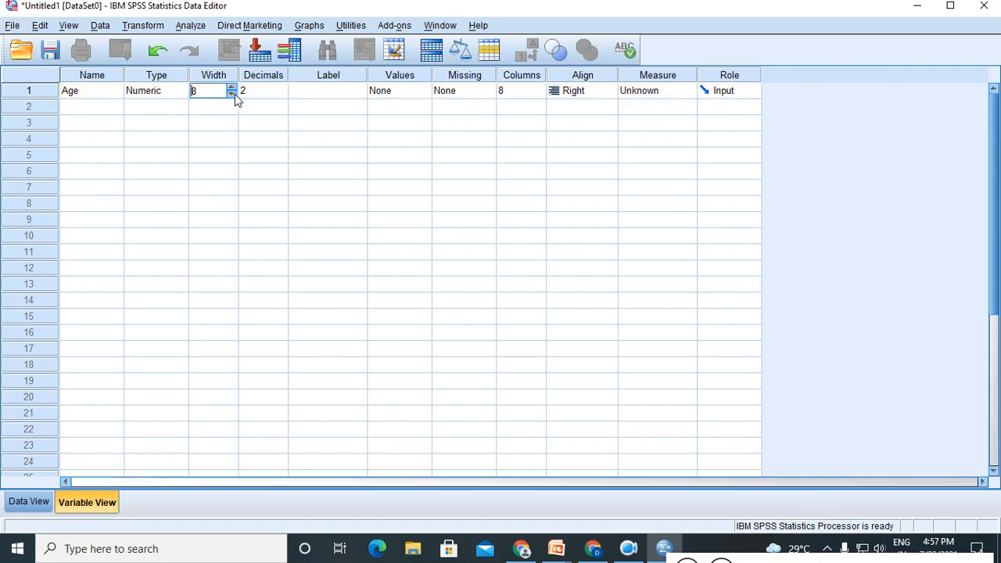
click(232, 94)
click(231, 95)
click(231, 95)
click(231, 94)
click(231, 94)
click(255, 93)
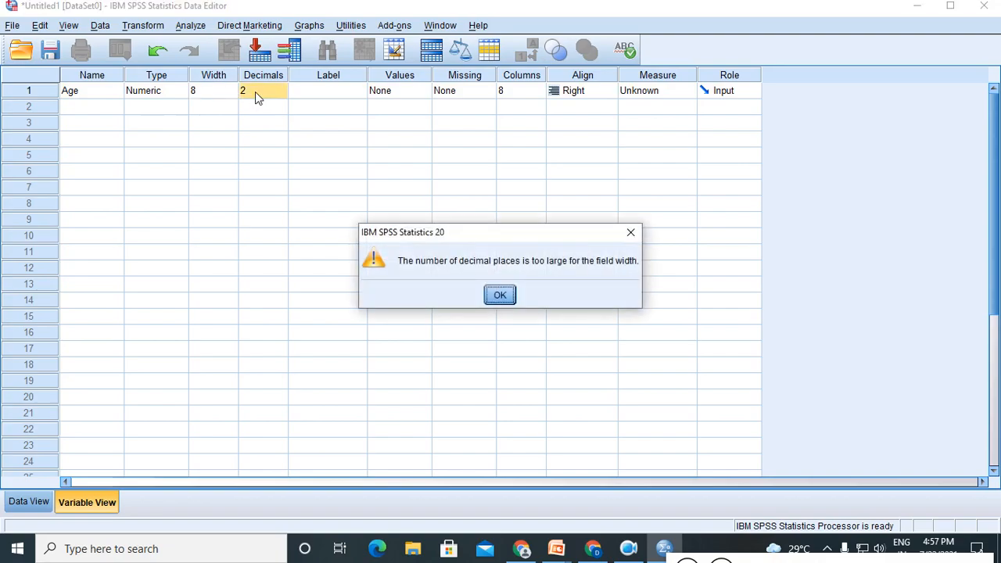
click(500, 296)
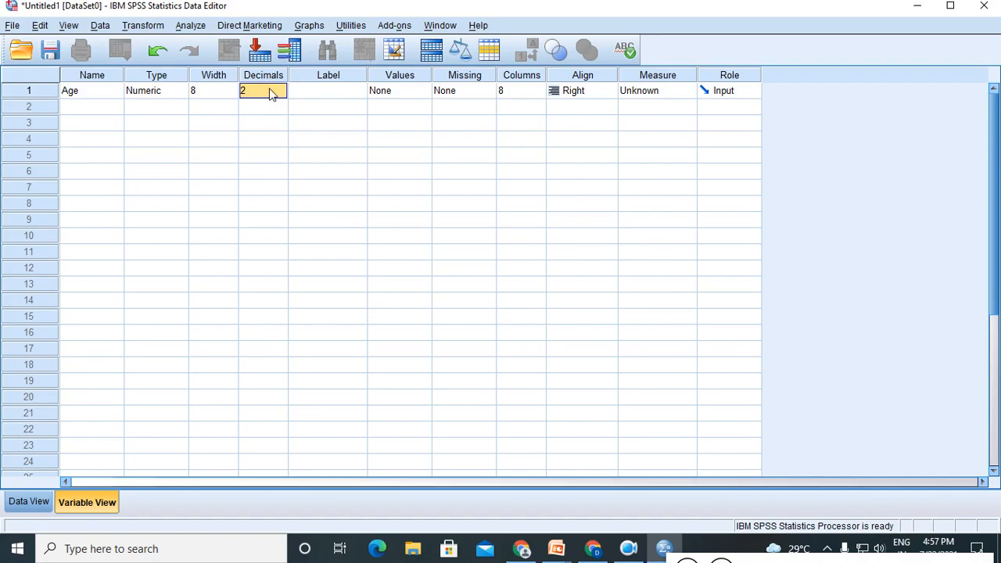
Step: Set the Age variable's decimals to 0 and its alignment to Center
text(0)
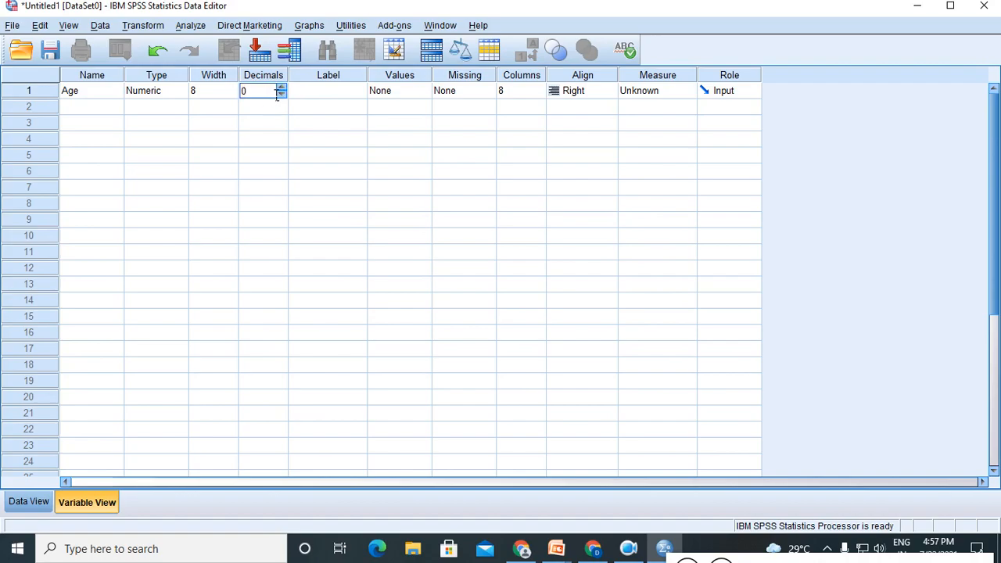
click(327, 93)
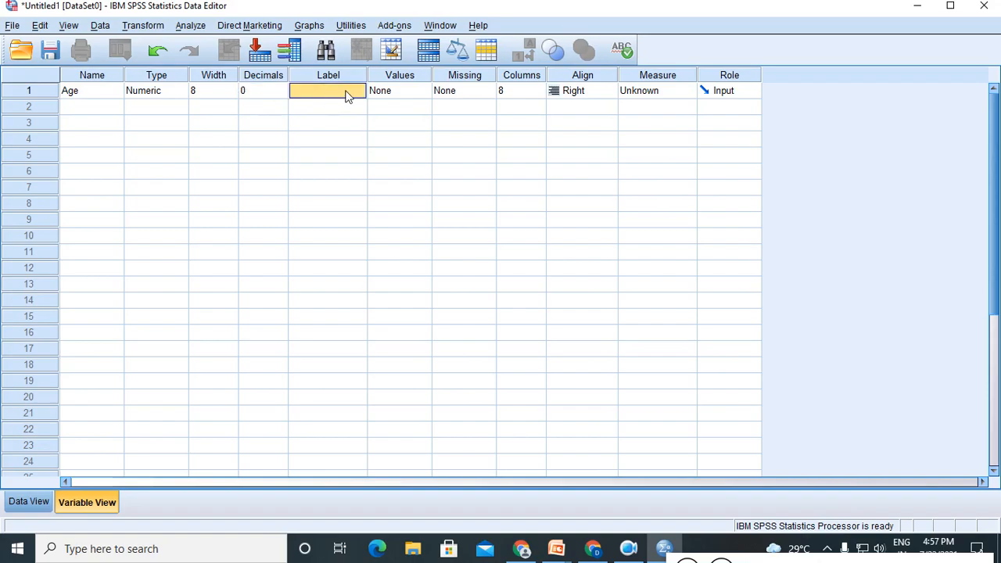
click(389, 92)
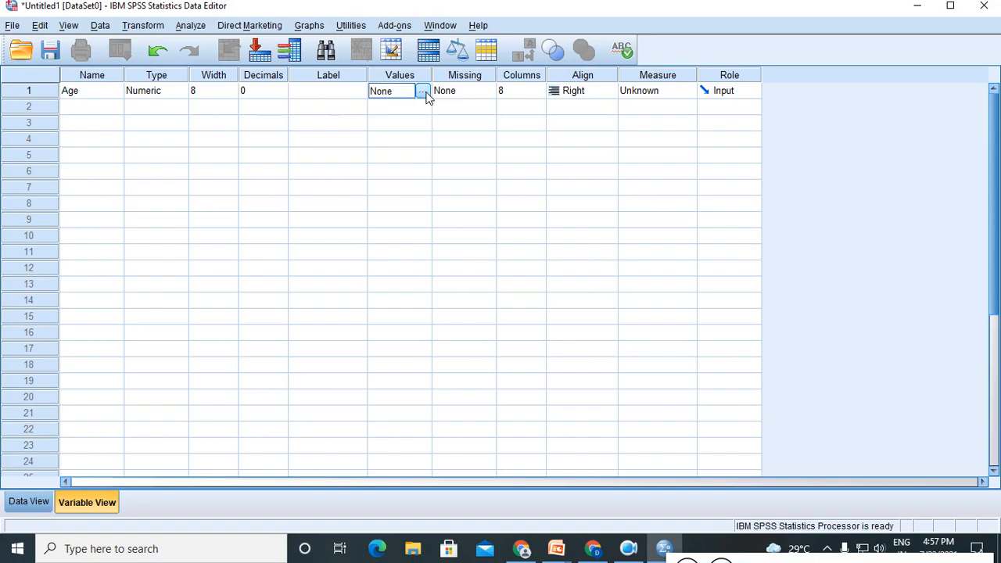
click(451, 94)
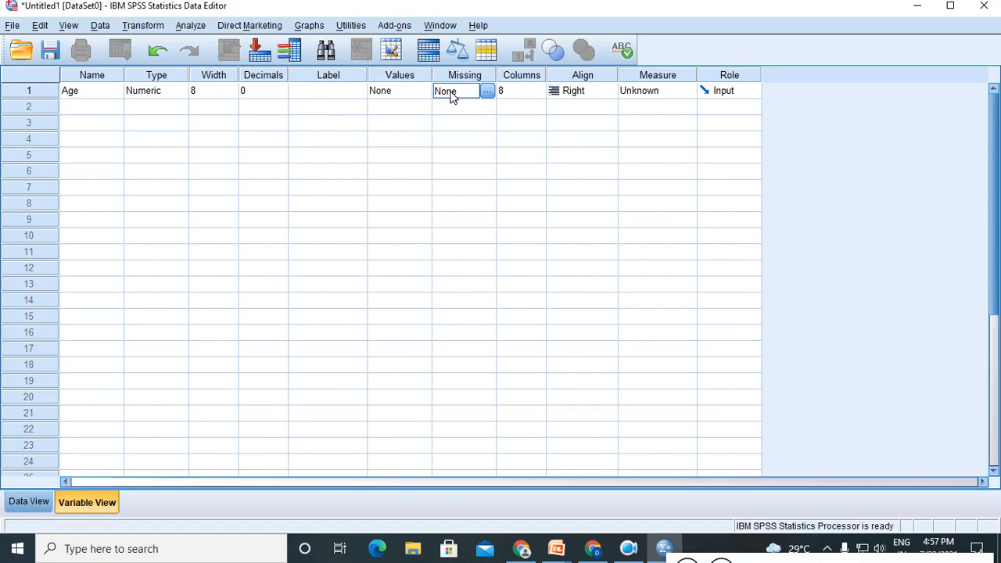
click(525, 95)
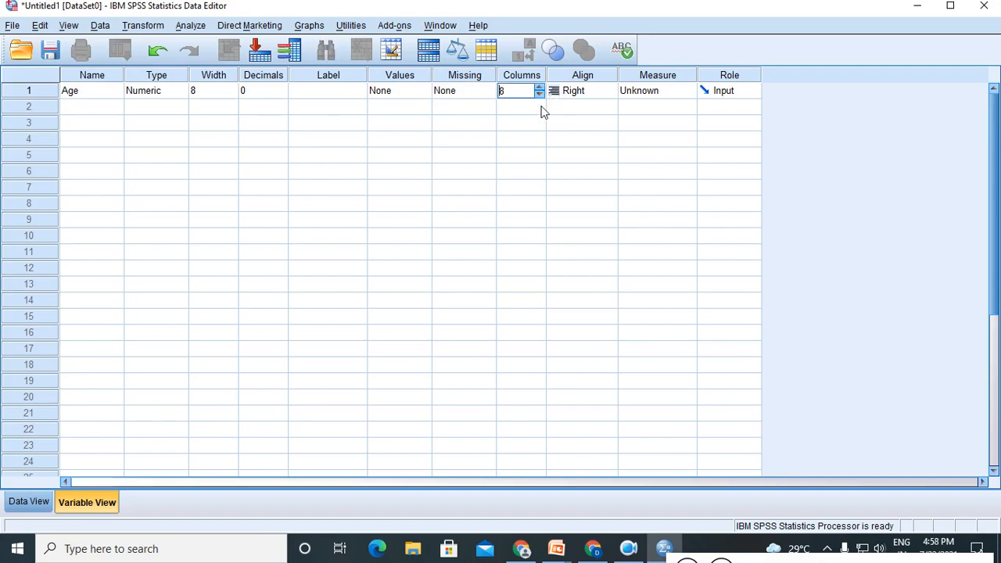
click(565, 96)
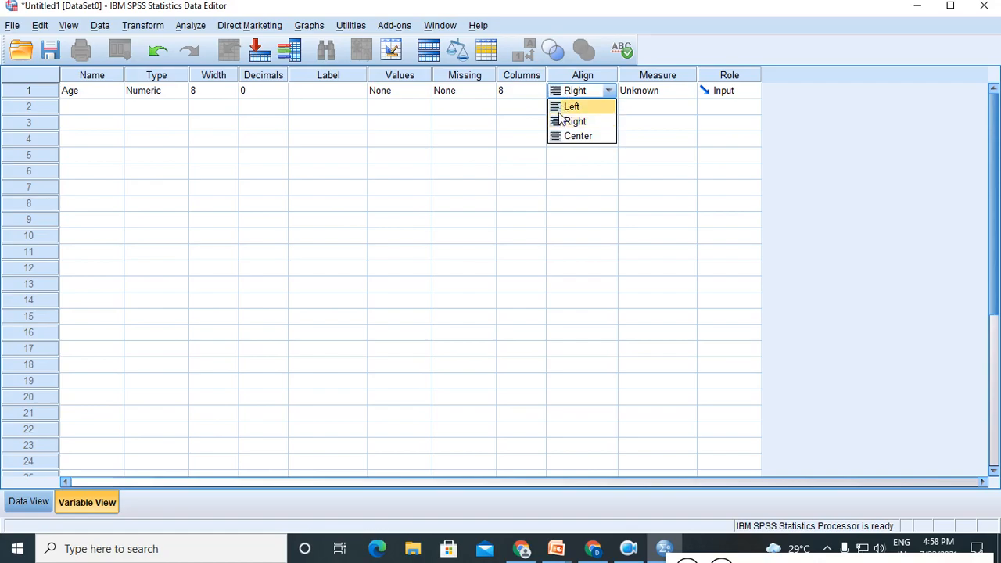
click(576, 136)
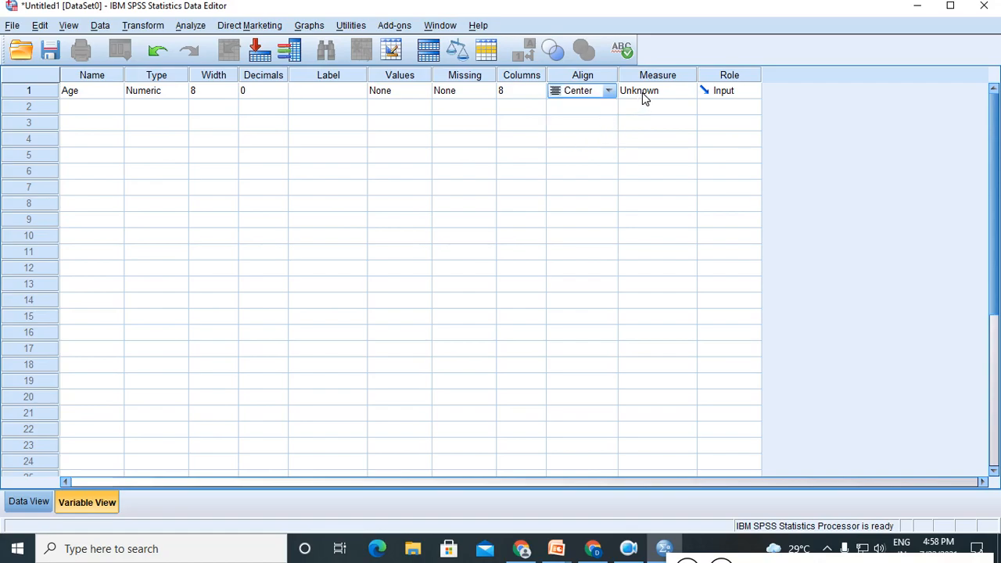
Step: Set the measurement level of the Age variable to Scale
click(716, 93)
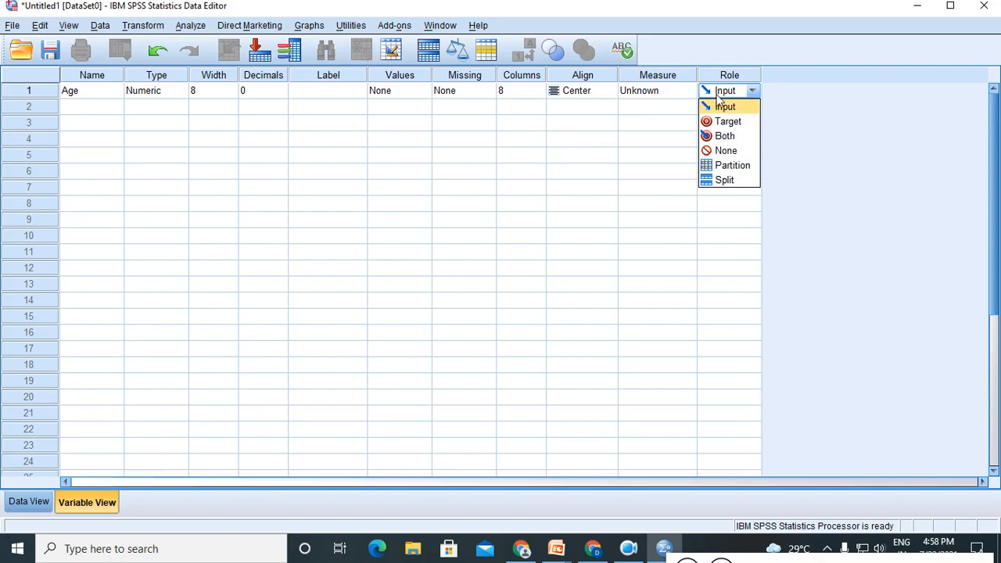
click(666, 92)
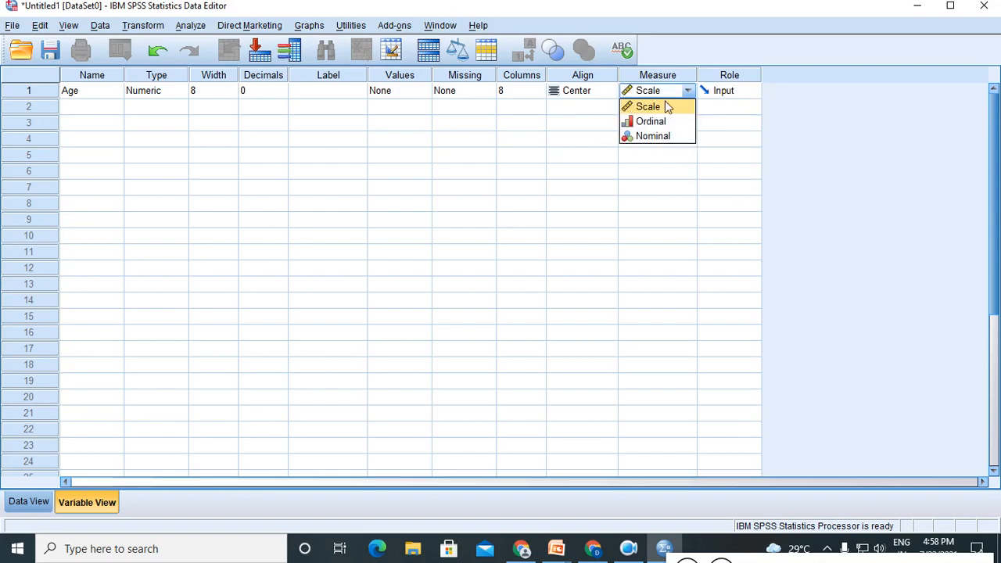
click(665, 110)
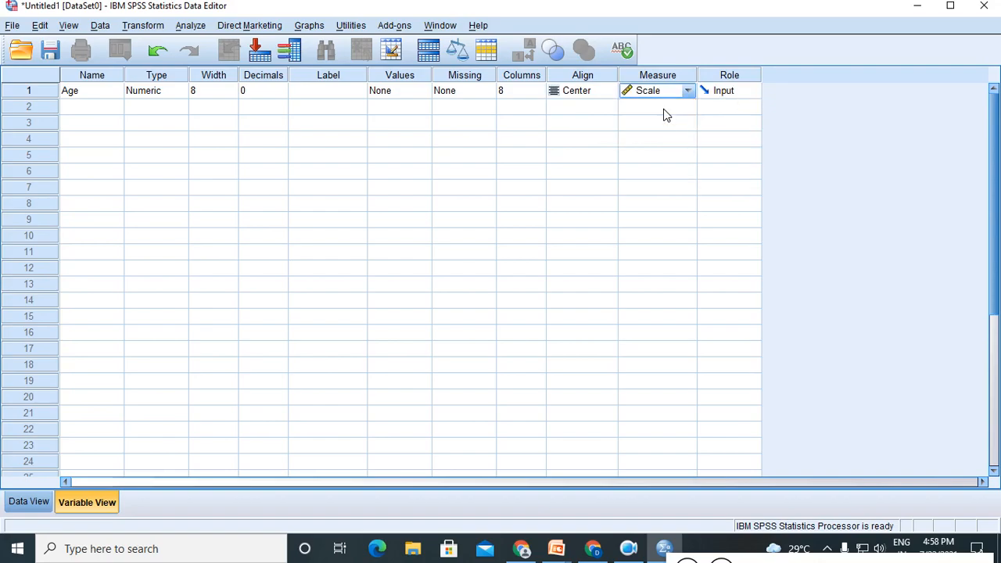
Step: Create a second variable named Gender in the row below Age
click(97, 108)
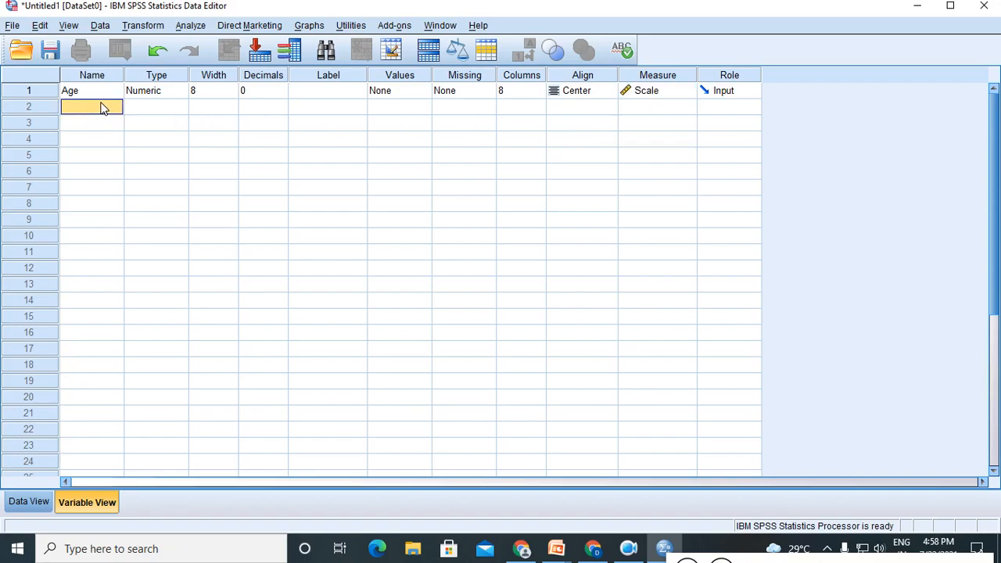
text(Gender)
key(Return)
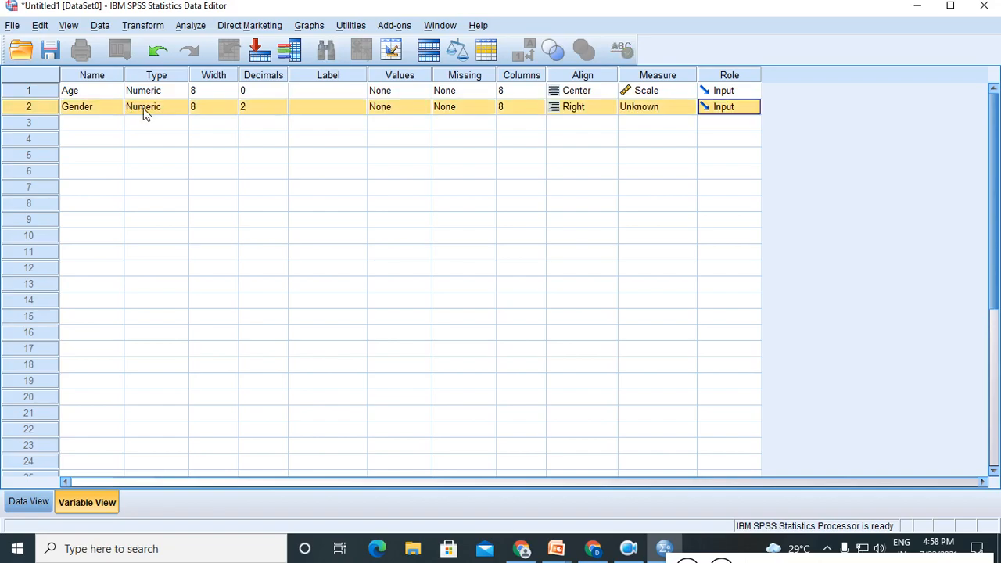
Step: Try to set the field width of the Gender variable to 1
click(205, 112)
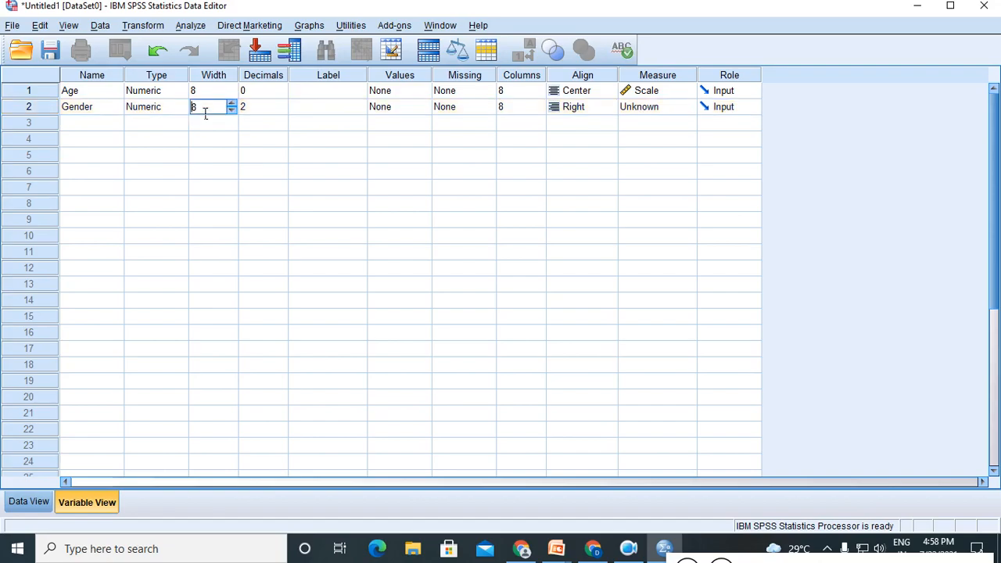
text(1)
key(Delete)
click(255, 109)
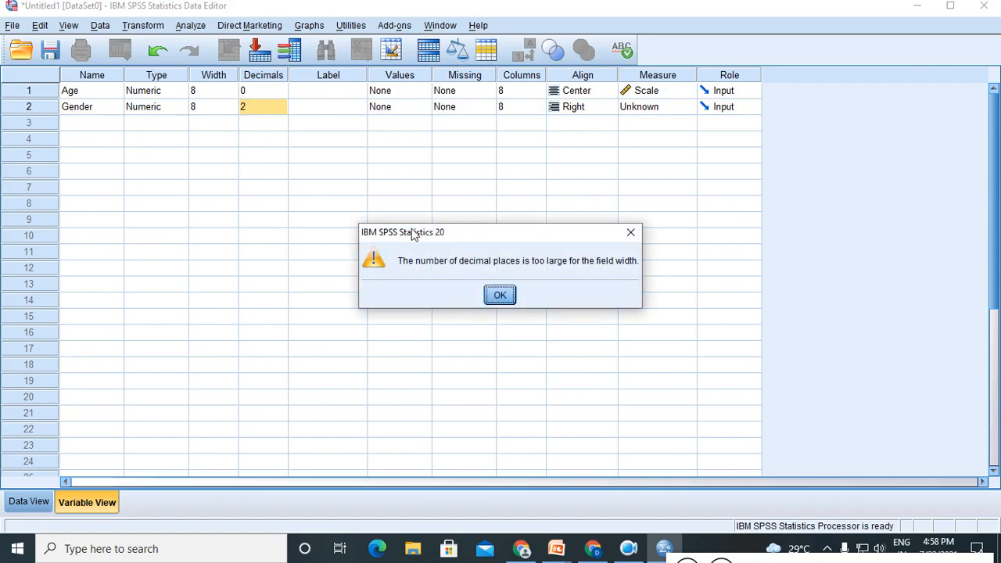
click(497, 295)
Step: Set the Gender variable's decimals to 0 and add the value label 1 = Male to it
text(0)
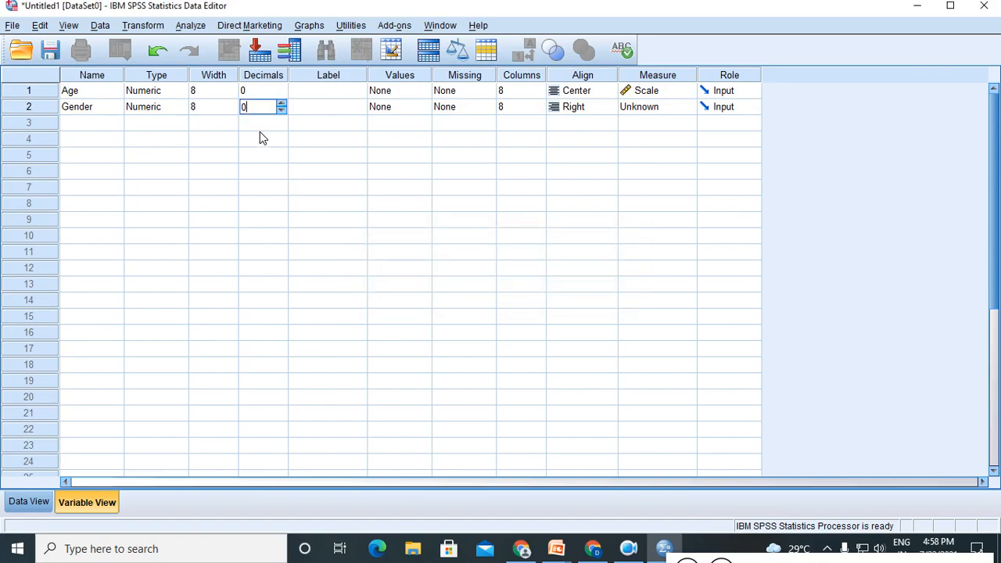
click(393, 108)
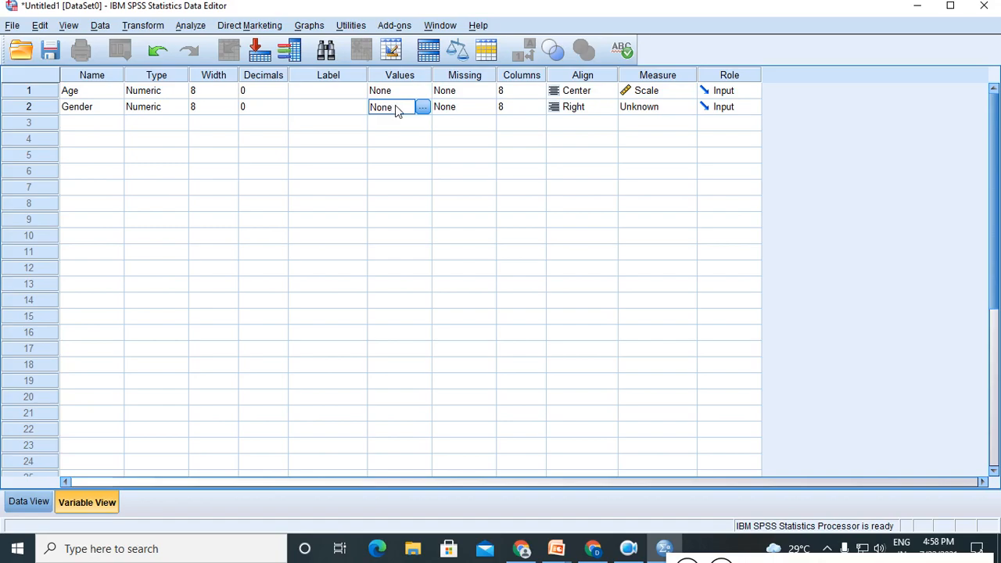
click(420, 106)
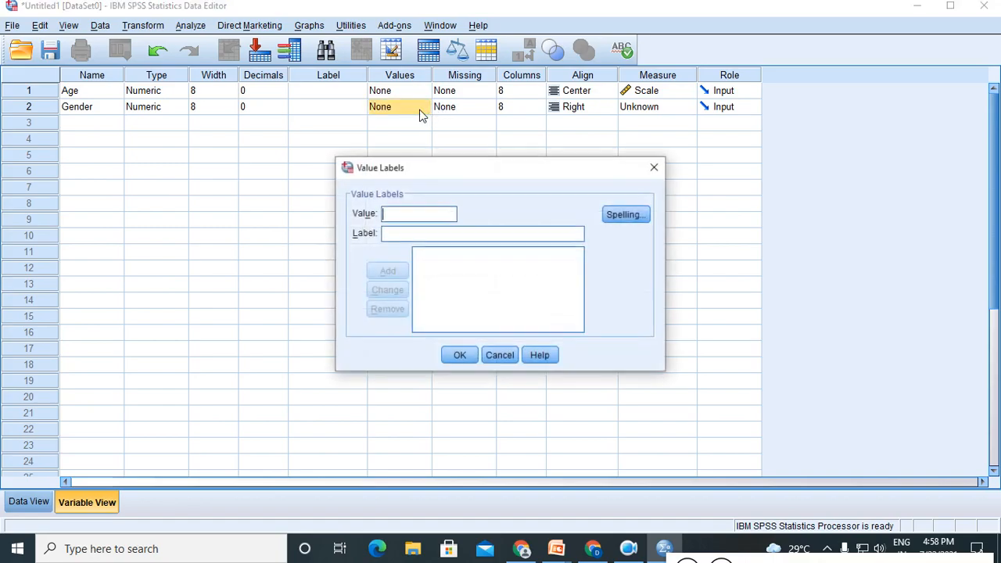
text(1)
click(395, 239)
text(Male)
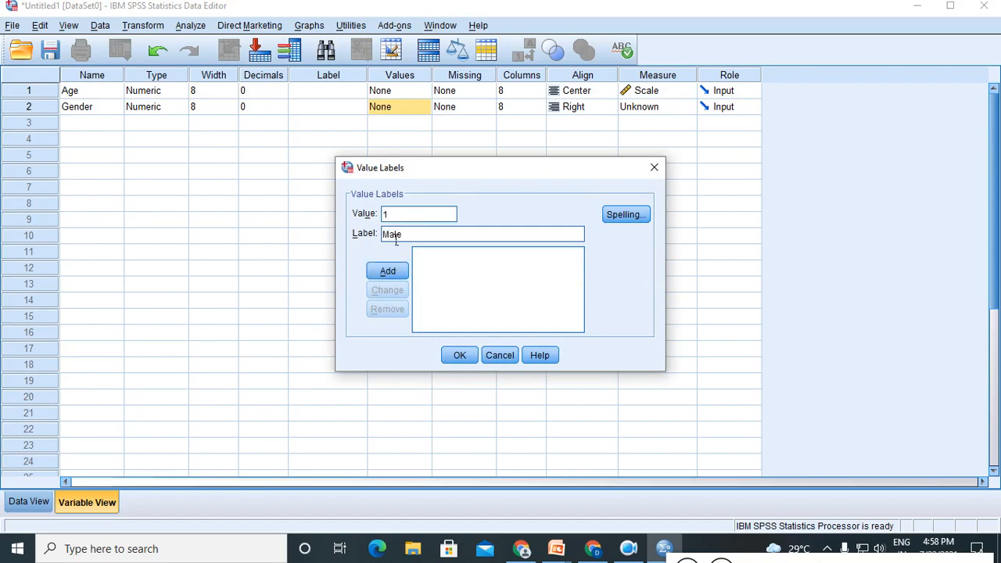
click(387, 271)
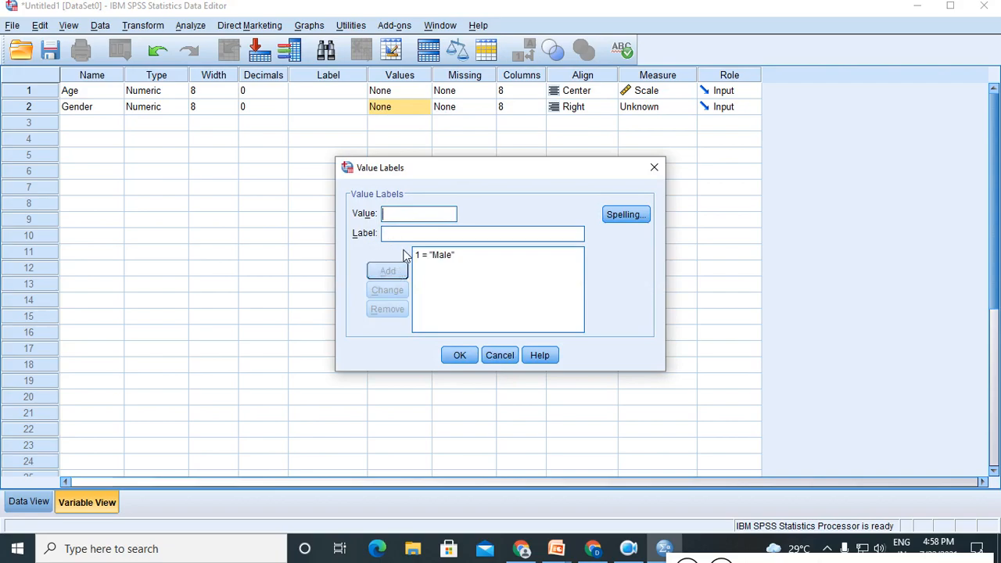
Step: Add the value label 2 = Female to the Gender variable and set its measurement level to Nominal
text(2)
key(Tab)
text(Female)
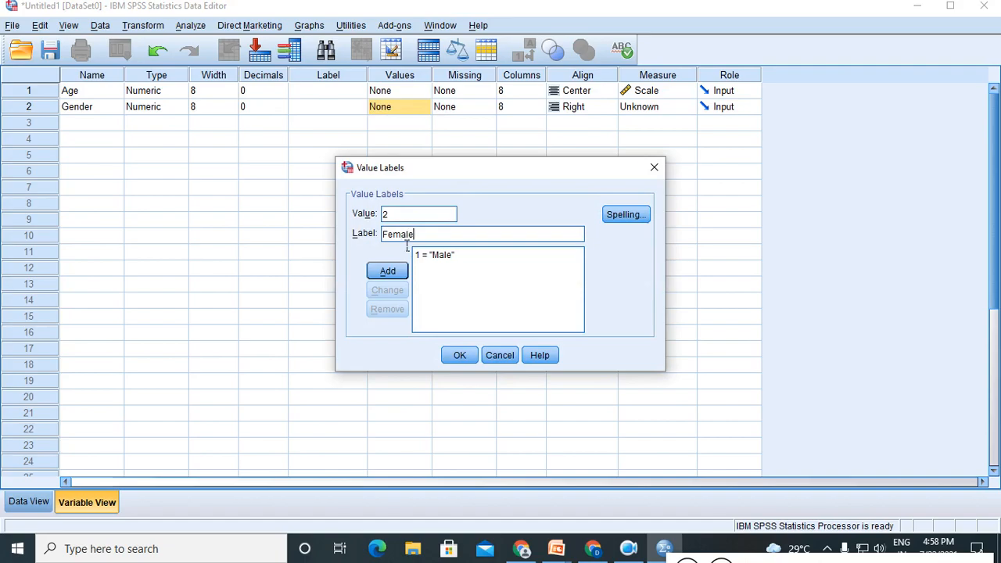
click(383, 273)
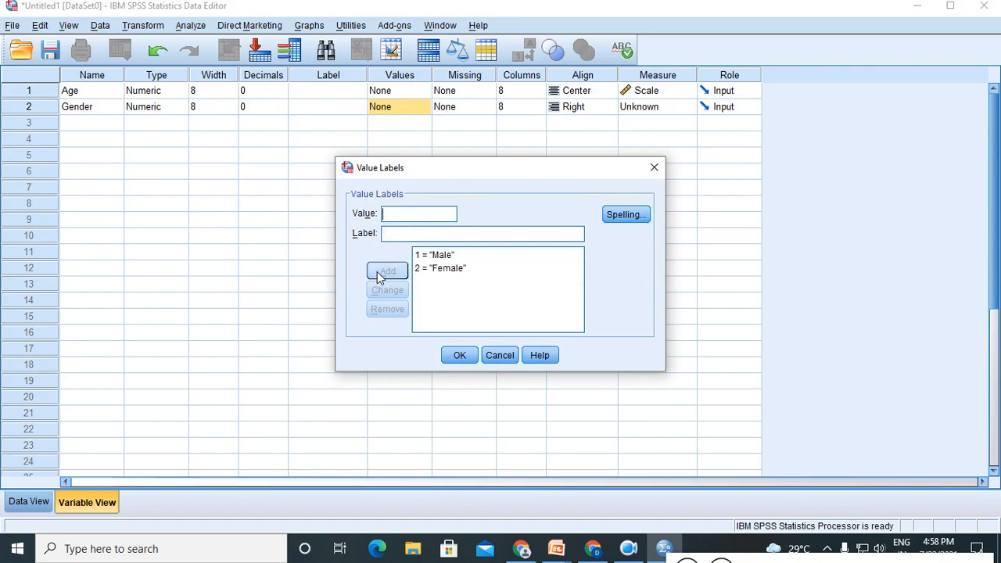
click(458, 355)
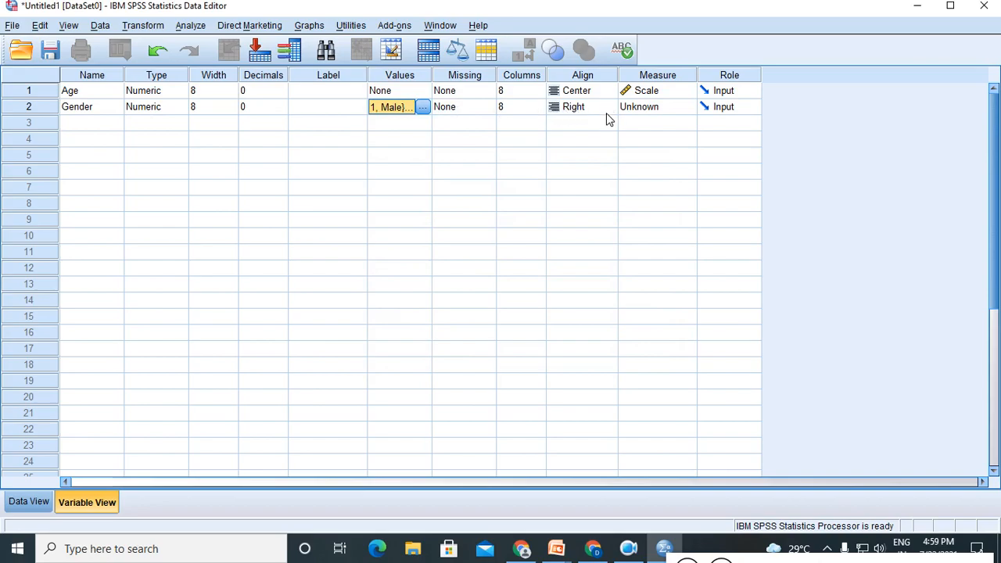
click(654, 110)
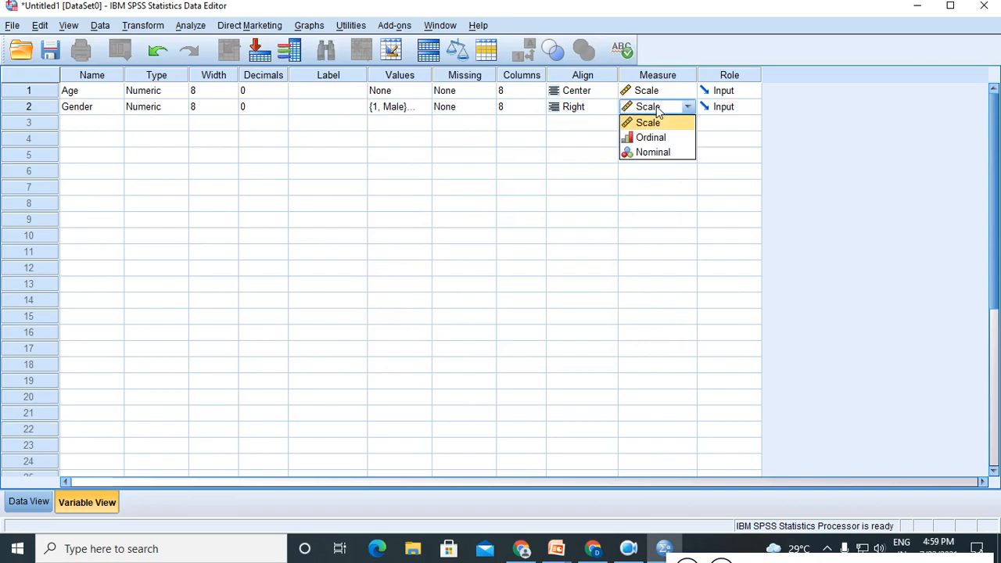
click(652, 152)
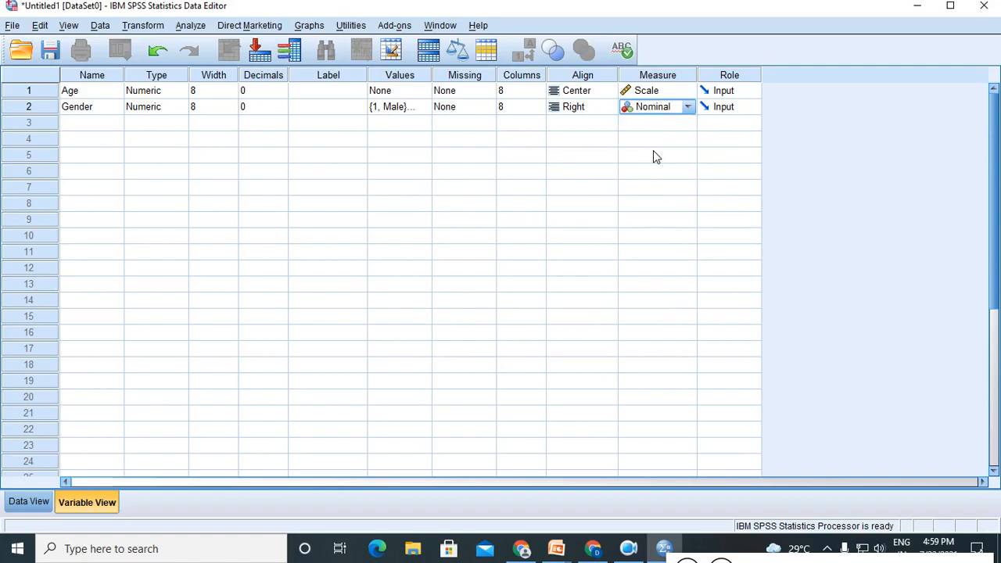
Step: Create a third variable named Education in the row below Gender
click(90, 128)
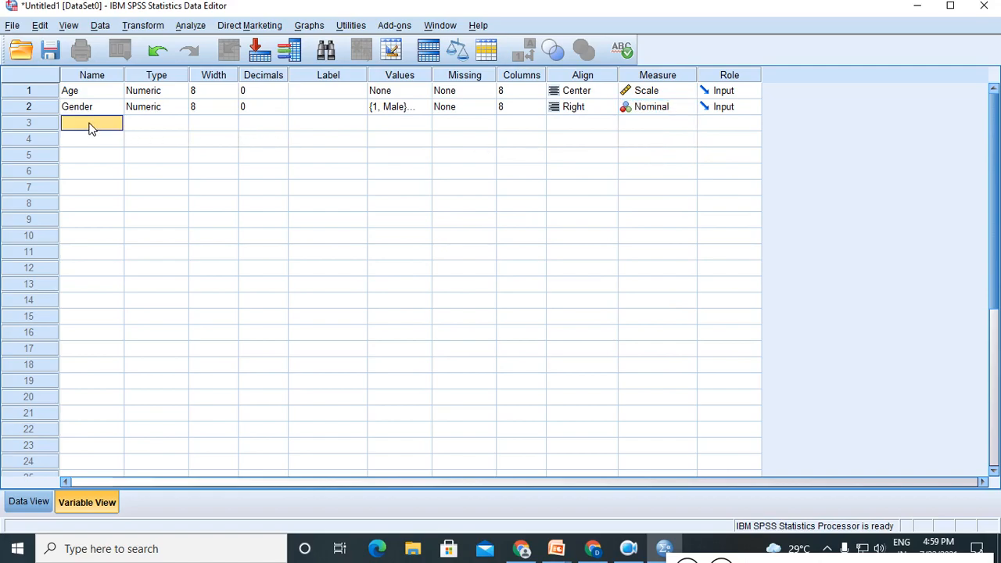
text(Educastio)
click(96, 128)
key(BackSpace)
text(n)
key(Return)
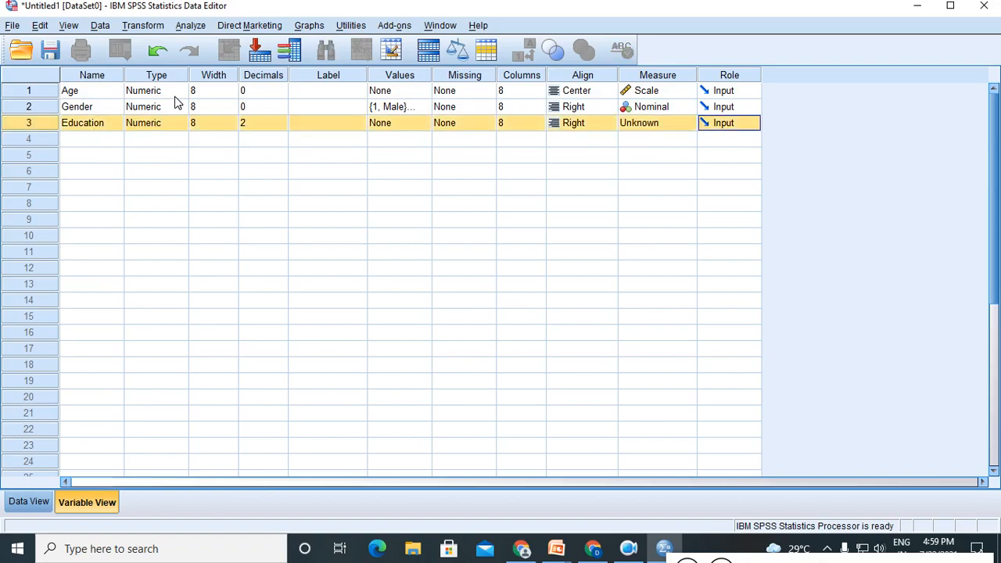
Step: Try to set the field width of the Education variable to 1
click(207, 125)
text(1)
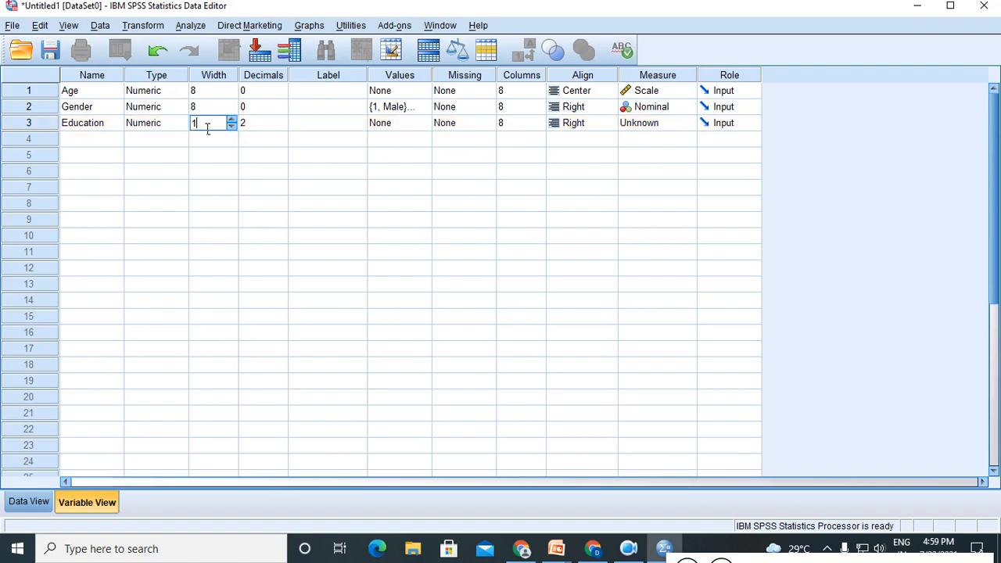
click(260, 125)
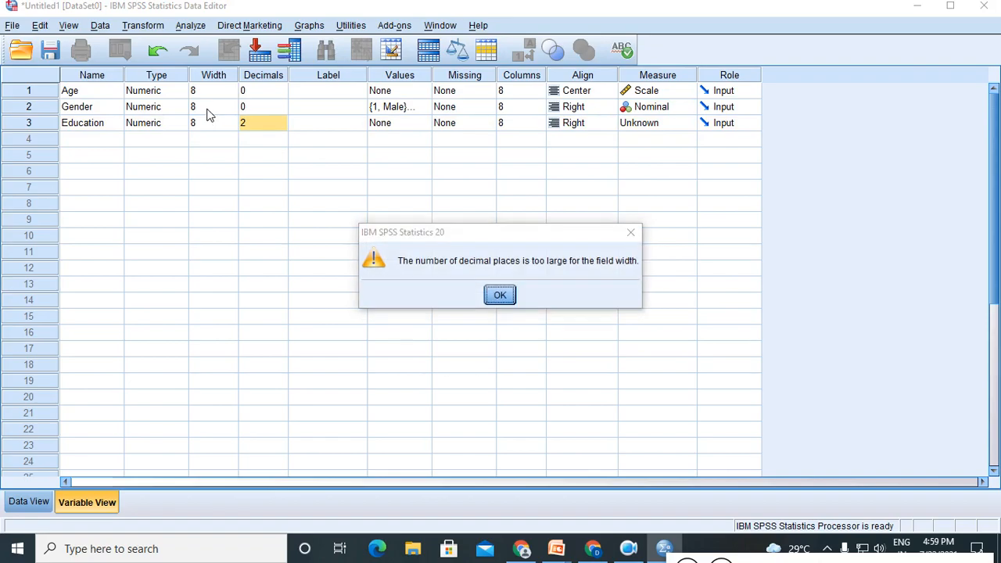
click(499, 293)
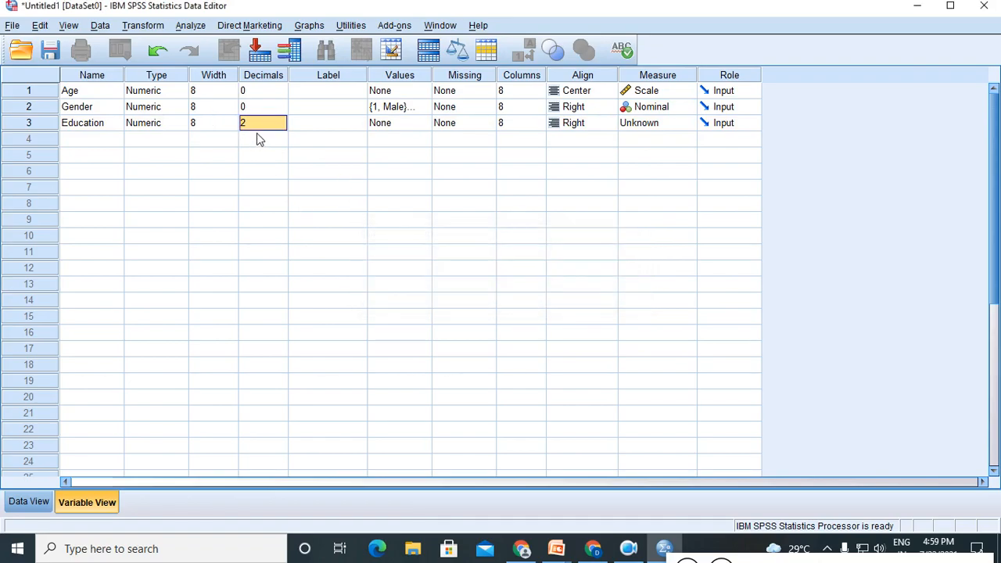
Step: Set the field width of the Gender variable to 1
click(200, 109)
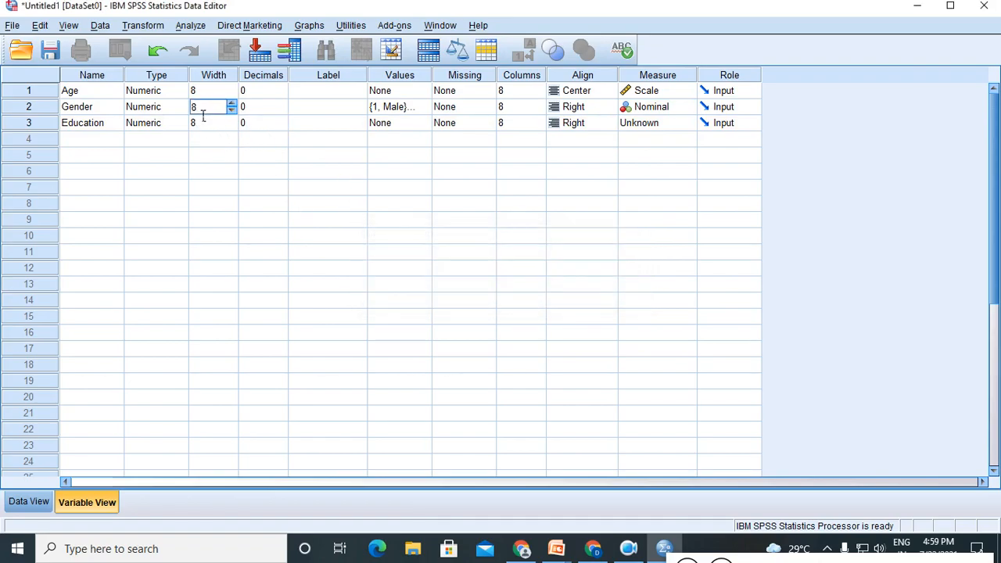
double_click(232, 104)
click(231, 104)
double_click(231, 112)
double_click(232, 112)
double_click(231, 112)
double_click(231, 112)
double_click(231, 112)
Step: Set the field width of the Education variable to 1
click(211, 123)
click(231, 128)
double_click(232, 127)
double_click(232, 126)
click(232, 126)
click(231, 126)
click(268, 127)
click(330, 128)
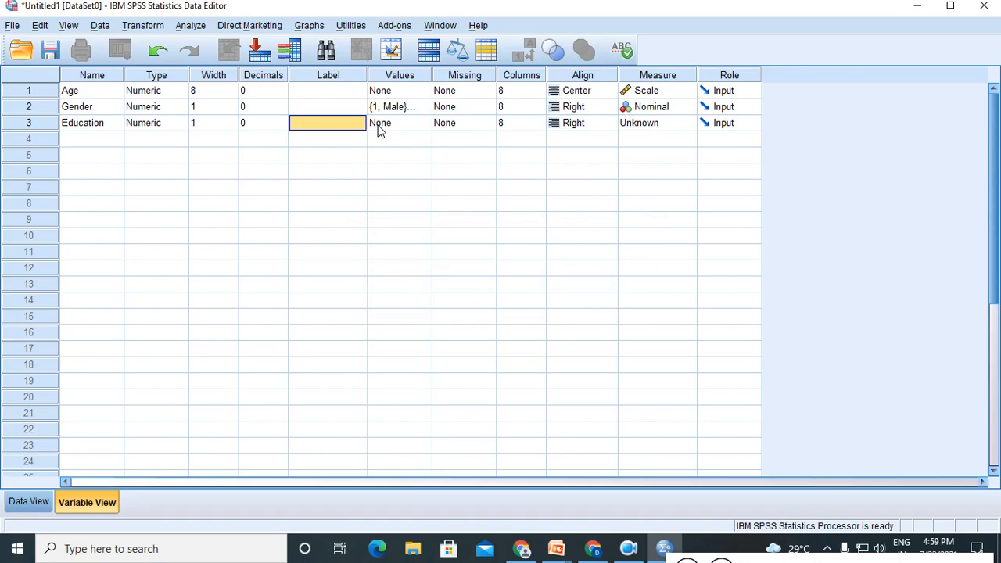
Step: Add the value label 1 = School to the Education variable
click(383, 129)
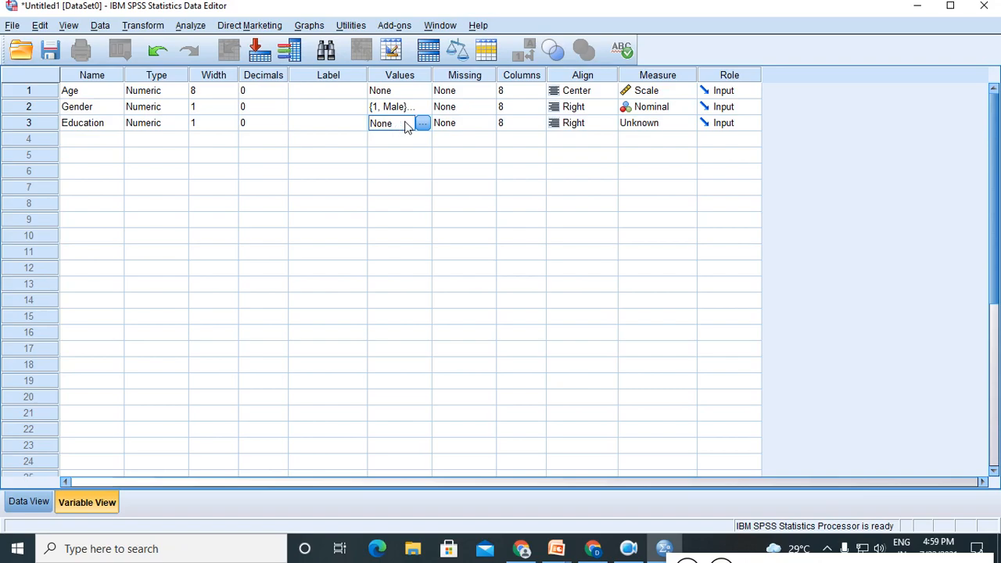
click(422, 125)
text(1)
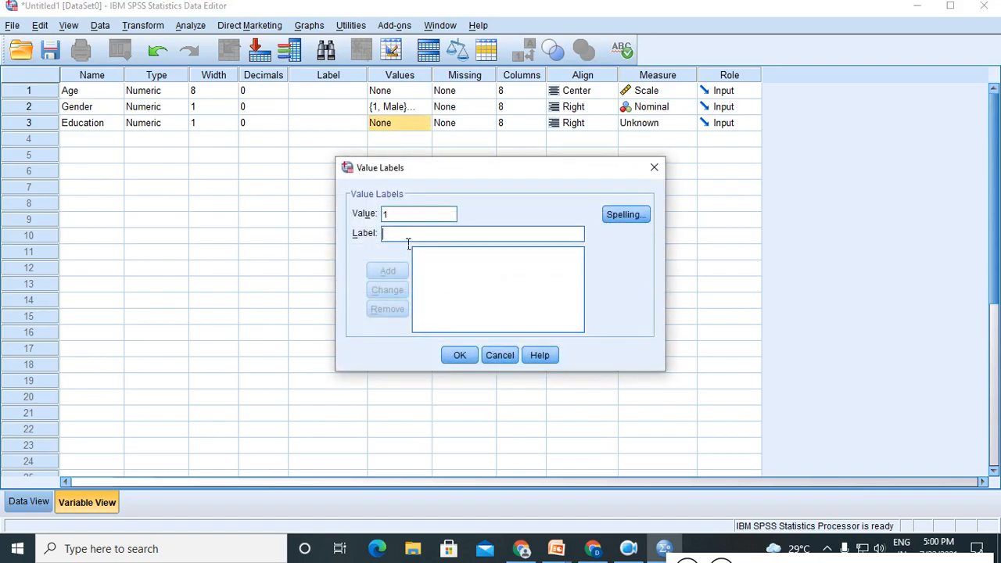
text(School)
click(383, 273)
Step: Add the value label 2 = Diploma to the Education variable
text(2)
click(408, 237)
text(Dip)
text(lo)
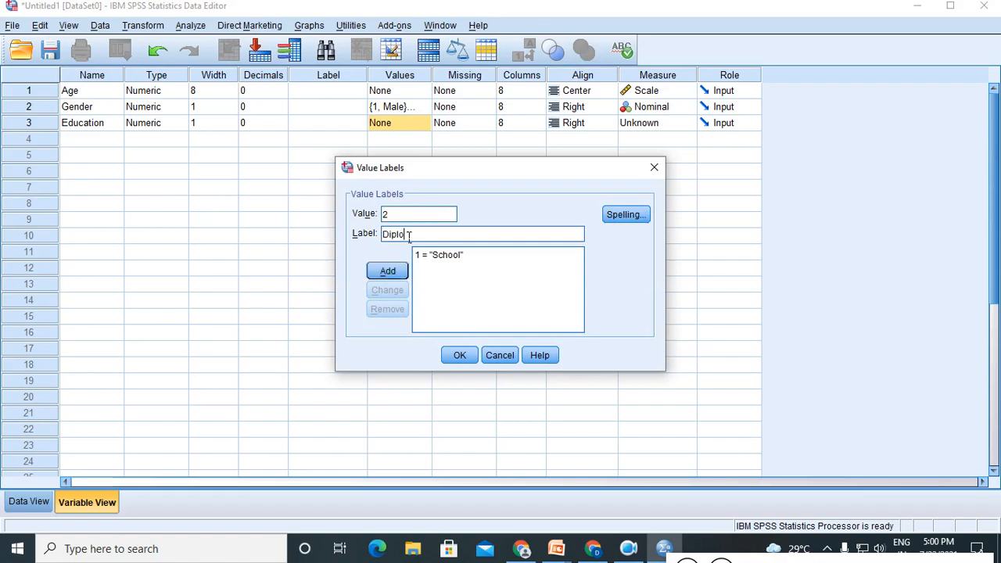
text(ma)
click(382, 270)
Step: Add the value labels 3 = Graduate and 4 = PG to the Education variable
text(3)
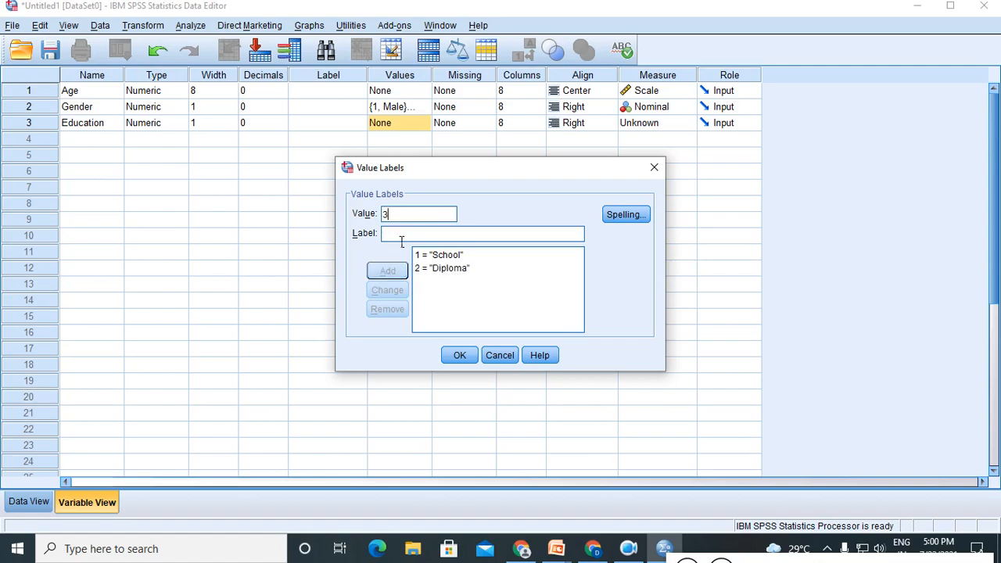
click(407, 235)
text(Graduate)
click(384, 270)
text(4)
click(393, 235)
text(P)
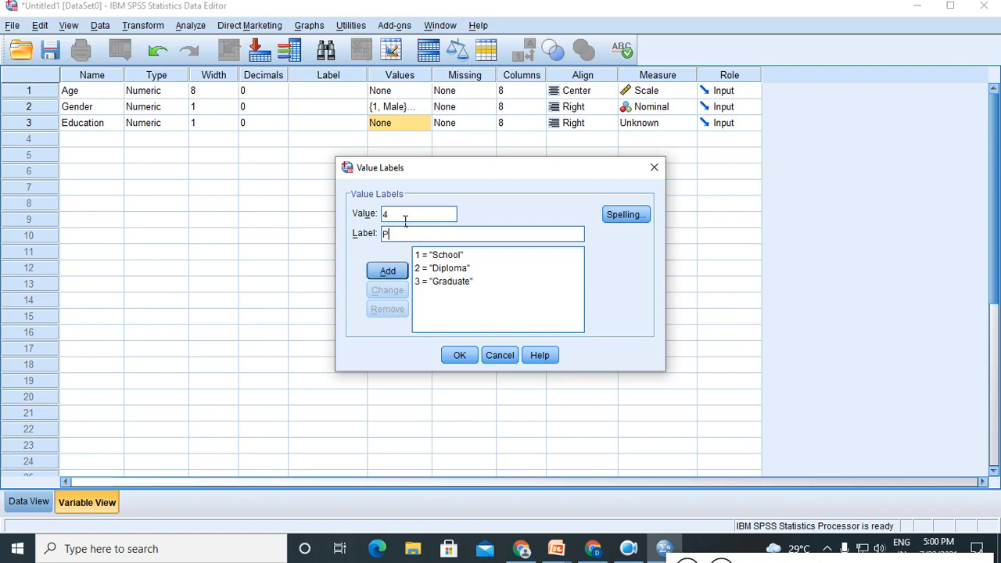
text(G)
click(391, 276)
Step: Add the value label 5 = Professional to the Education variable and set its measurement level to Ordinal
text(5)
click(405, 241)
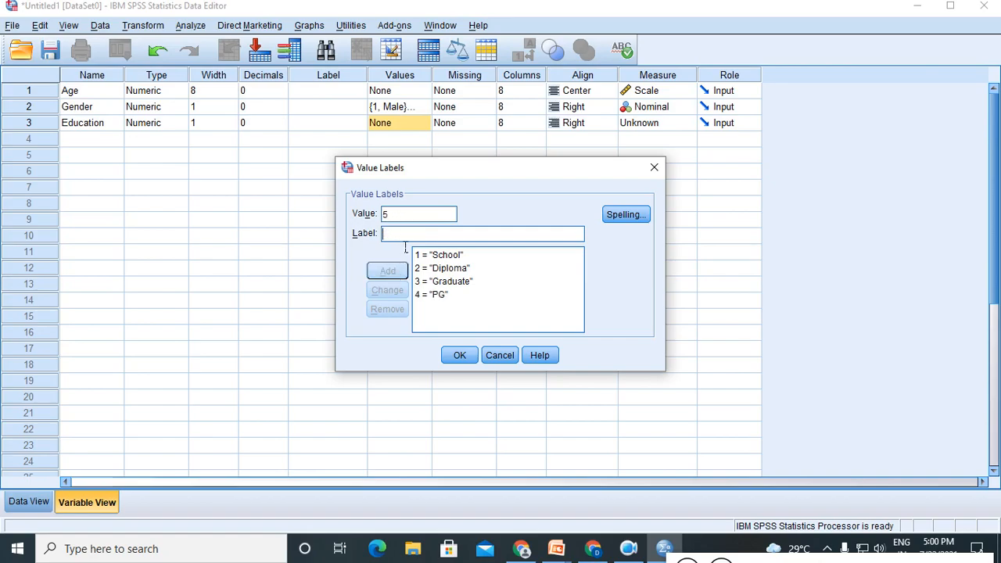
text(Profe)
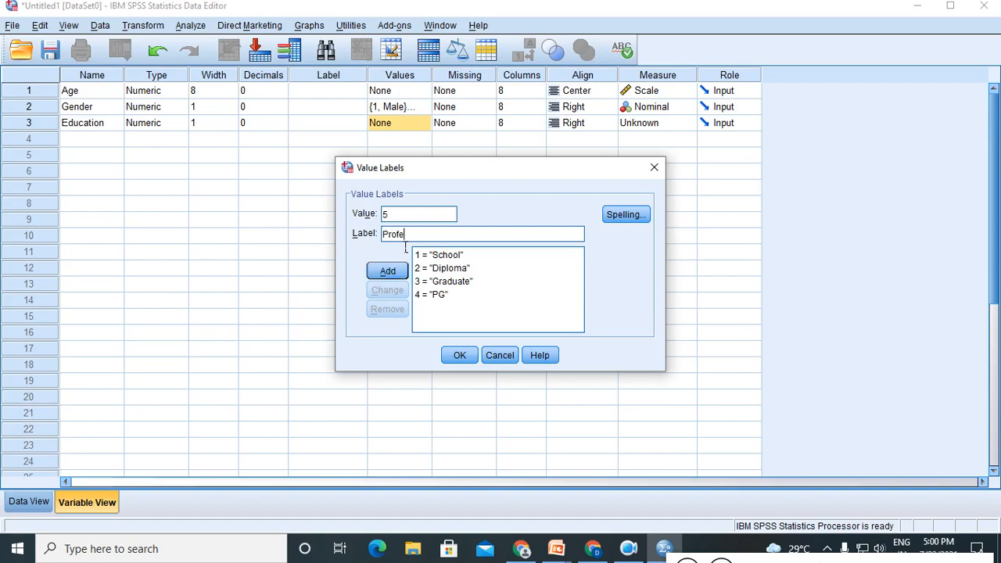
text(ssional)
click(396, 268)
click(458, 353)
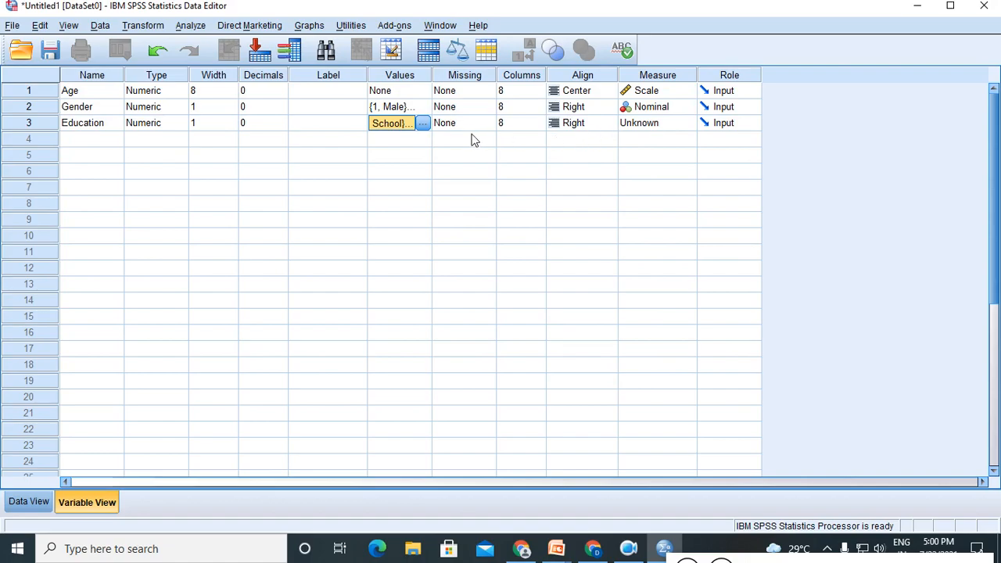
click(653, 125)
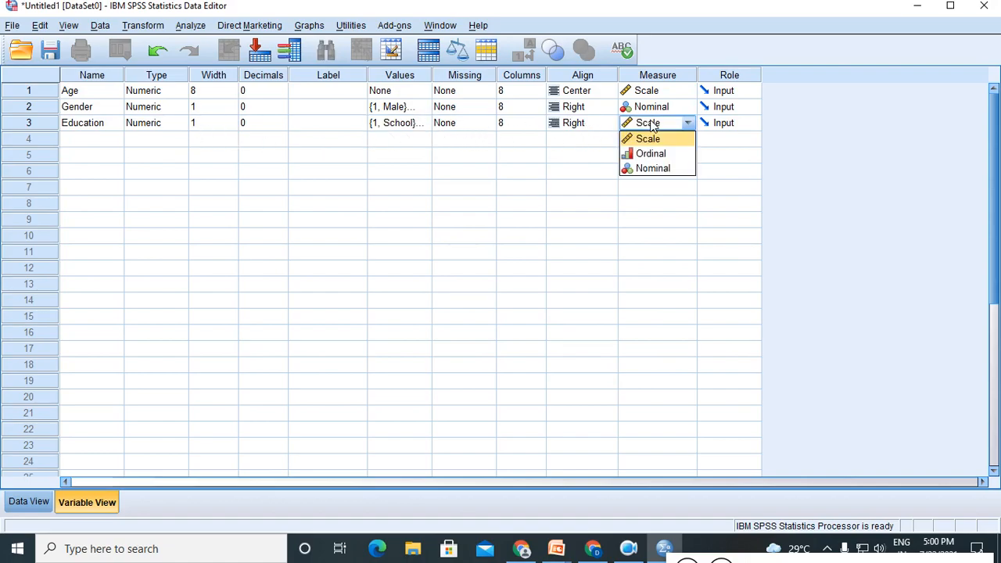
click(653, 154)
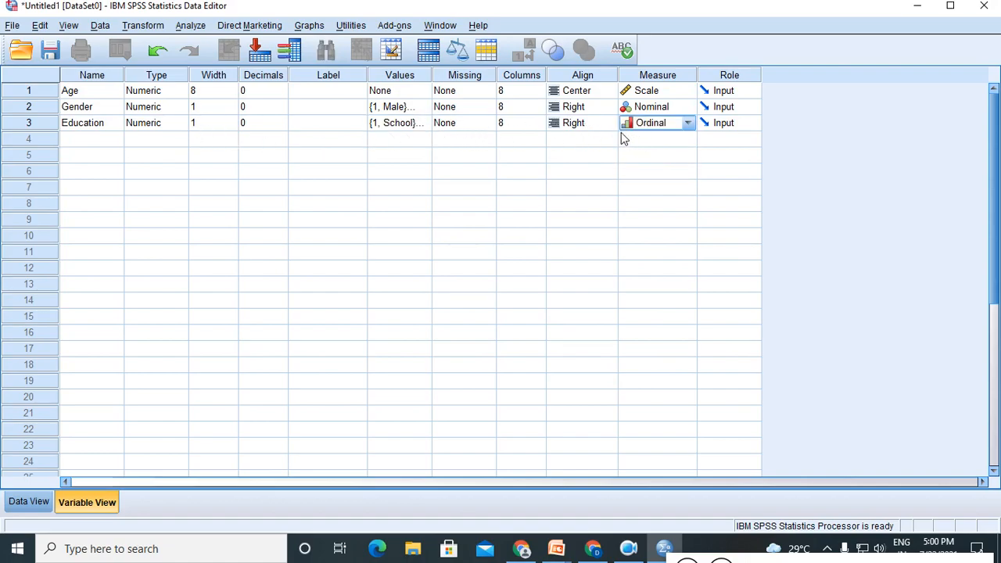
Step: Create a fourth variable named Occupation in the row below Education
click(105, 144)
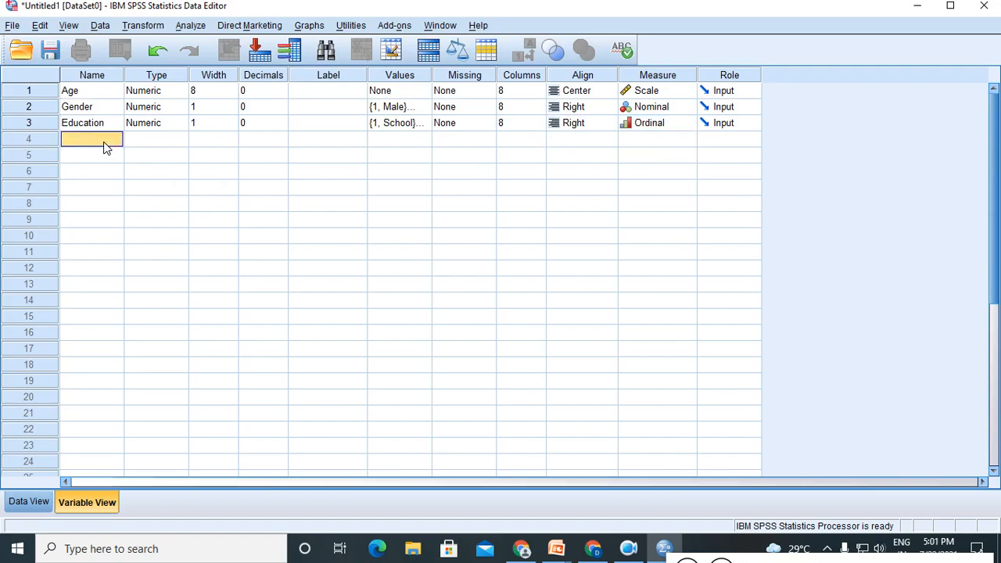
text(Occupatoion)
click(135, 139)
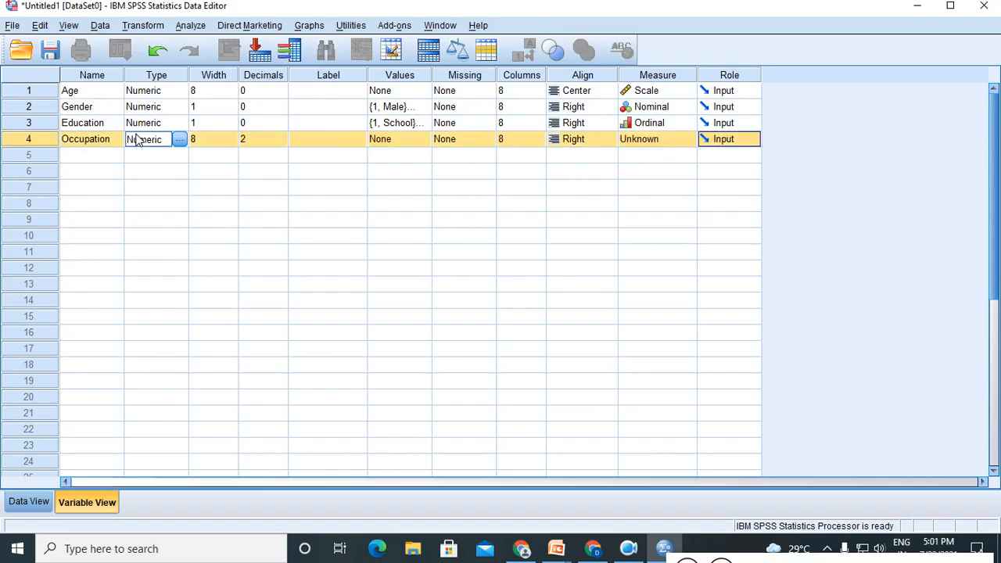
Step: Try to set the field width of the Occupation variable to 1
click(199, 139)
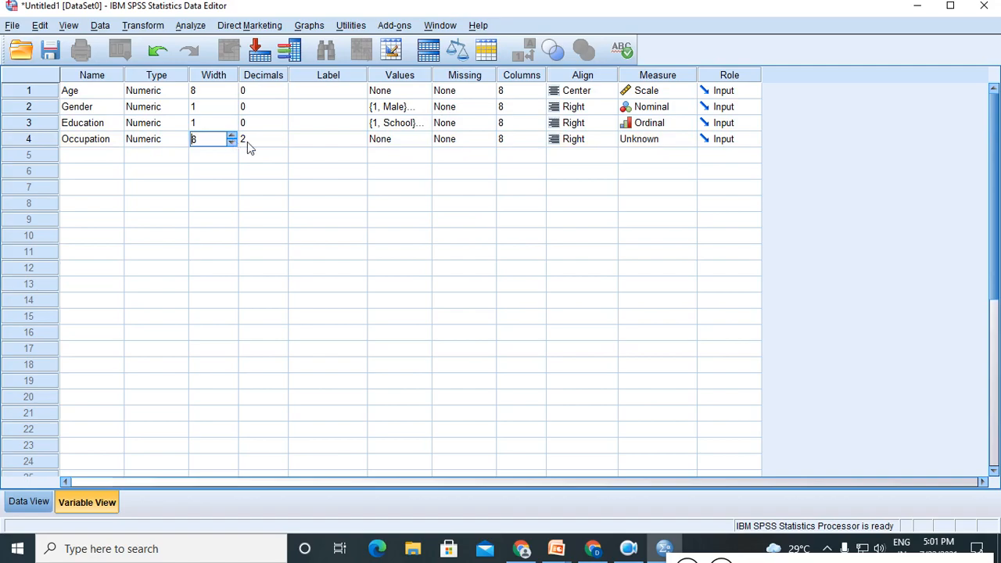
click(232, 144)
click(232, 144)
click(231, 144)
click(232, 144)
click(232, 144)
click(231, 144)
click(231, 144)
click(274, 139)
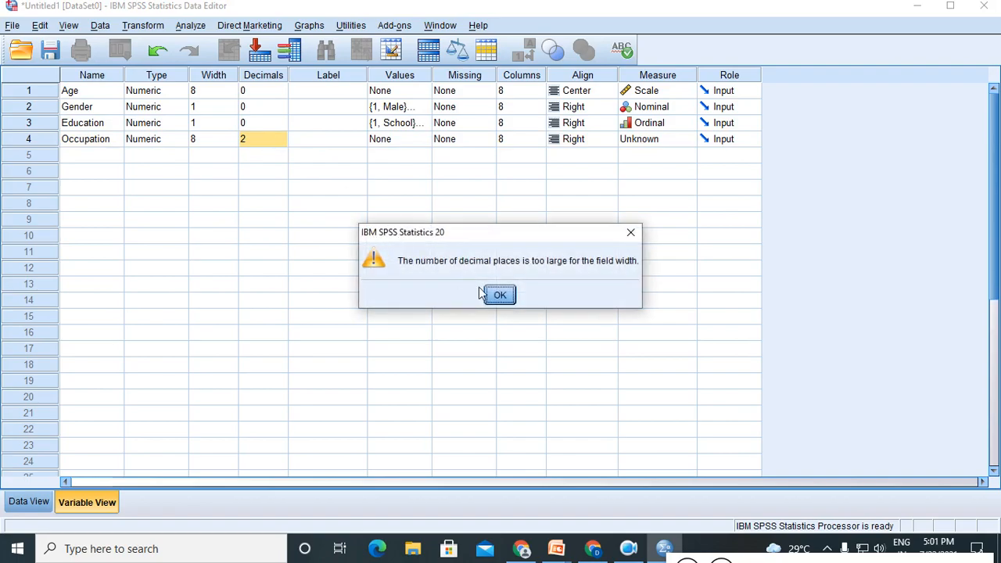
click(485, 293)
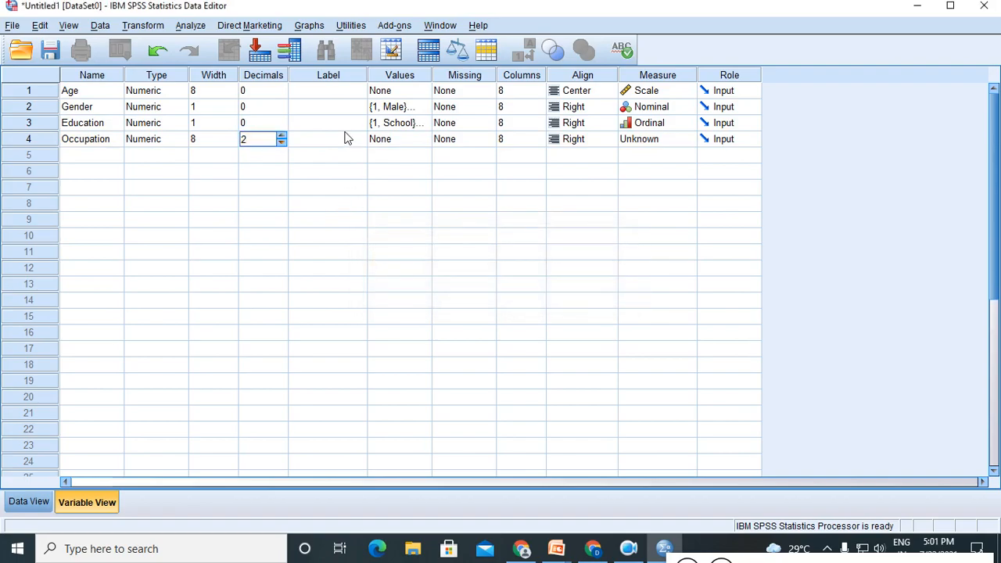
Step: Set the Occupation variable's decimals to 0 and add the value label 1 = Housewife to it
click(280, 144)
click(280, 143)
click(393, 147)
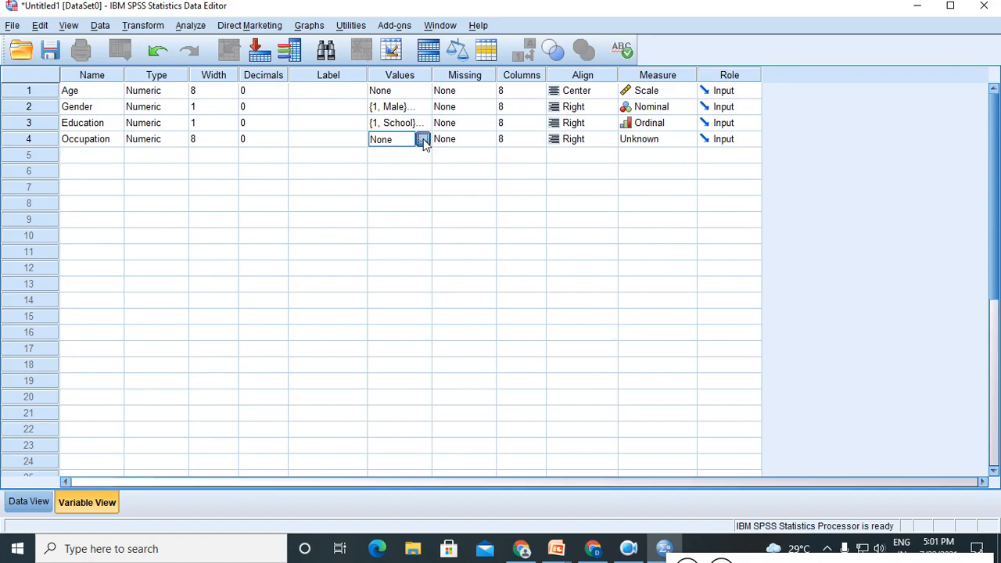
click(422, 139)
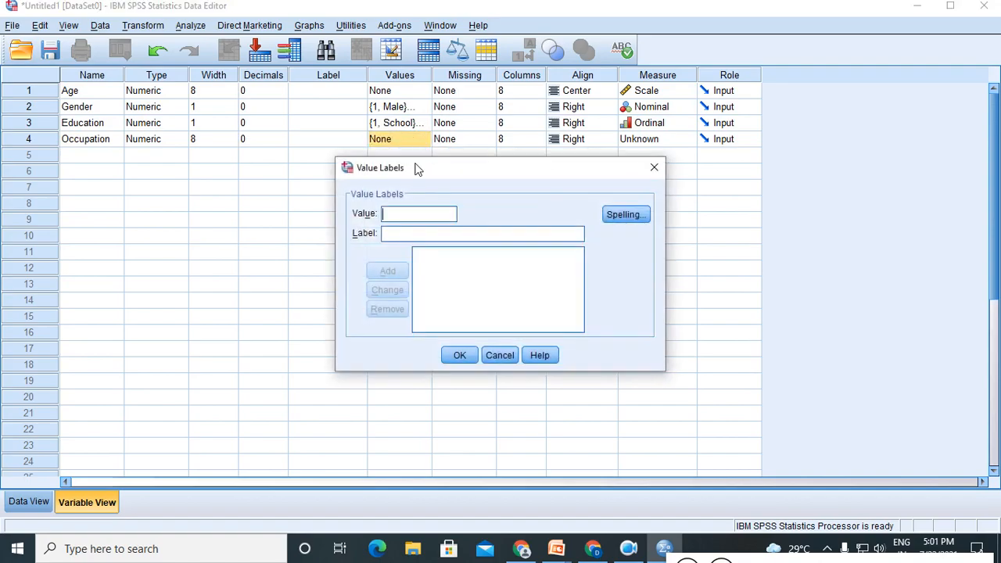
text(1)
click(401, 238)
text(House)
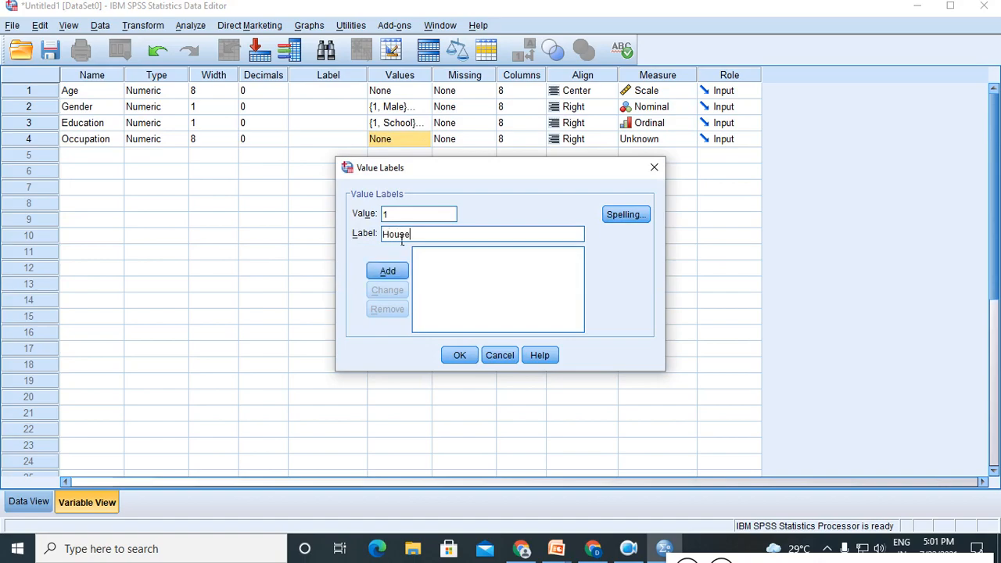
text(wife)
click(391, 272)
Step: Add the value labels 2 = Student and 3 = Self employed to the Occupation variable
text(2)
click(388, 237)
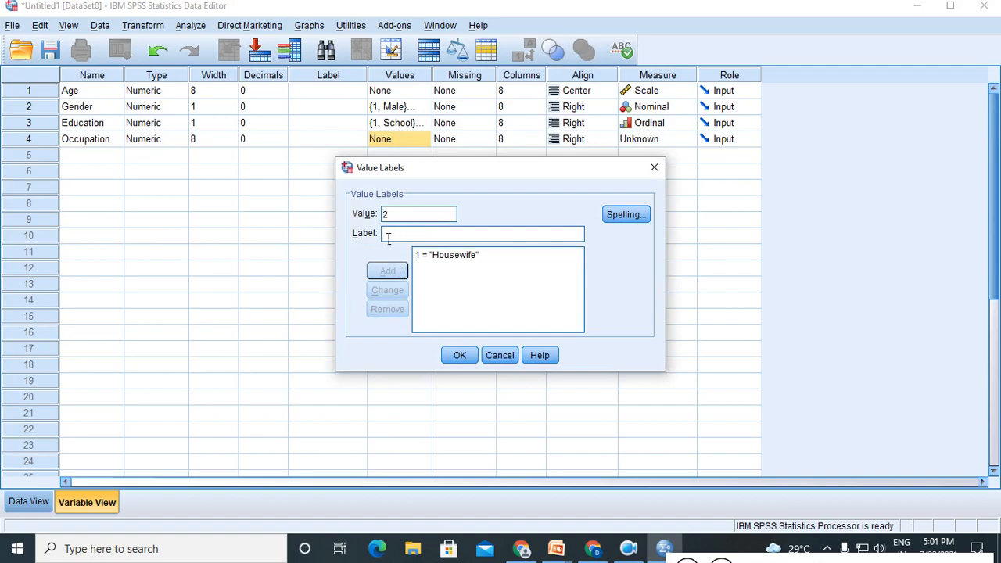
text(Student)
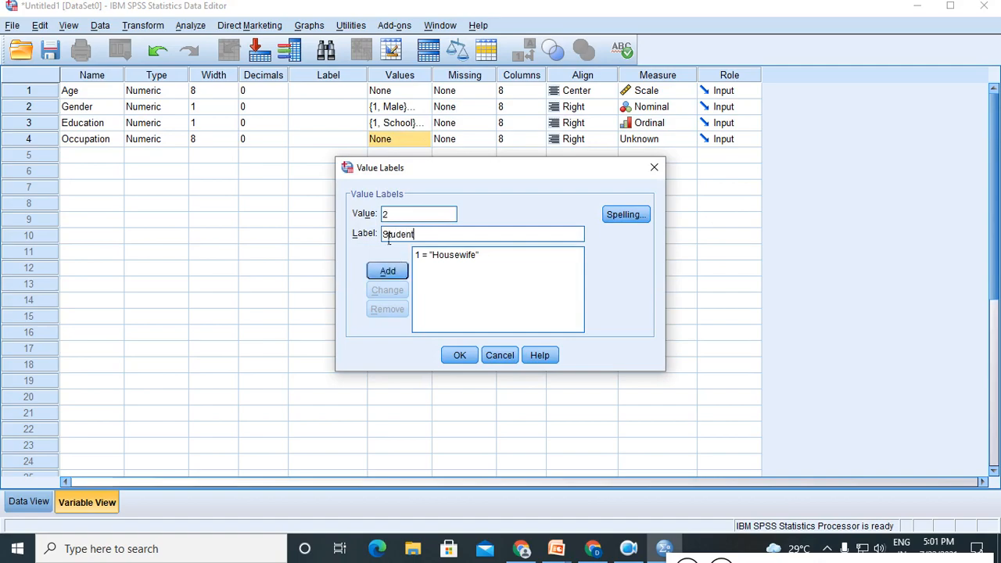
click(388, 270)
text(3)
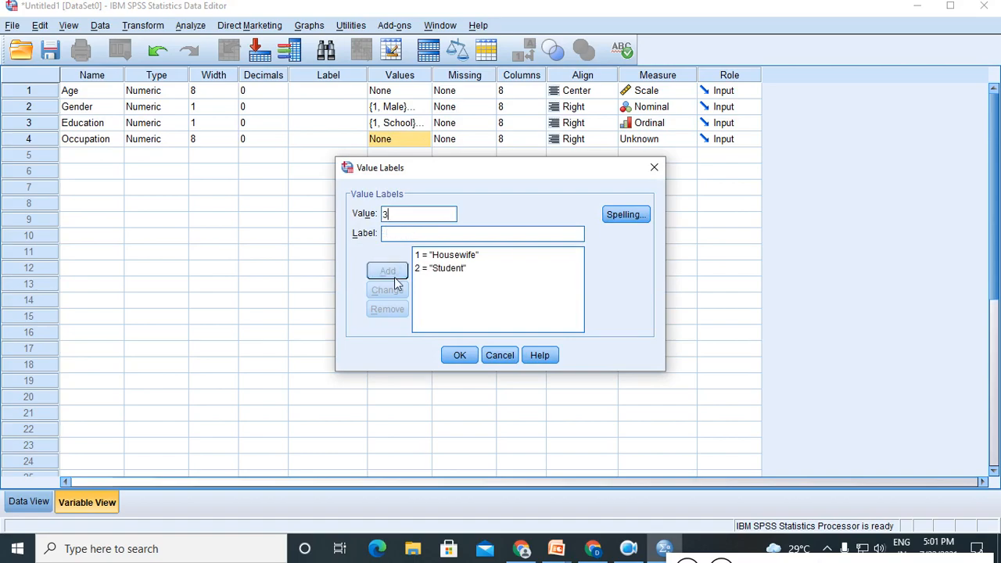
click(391, 238)
text(Self)
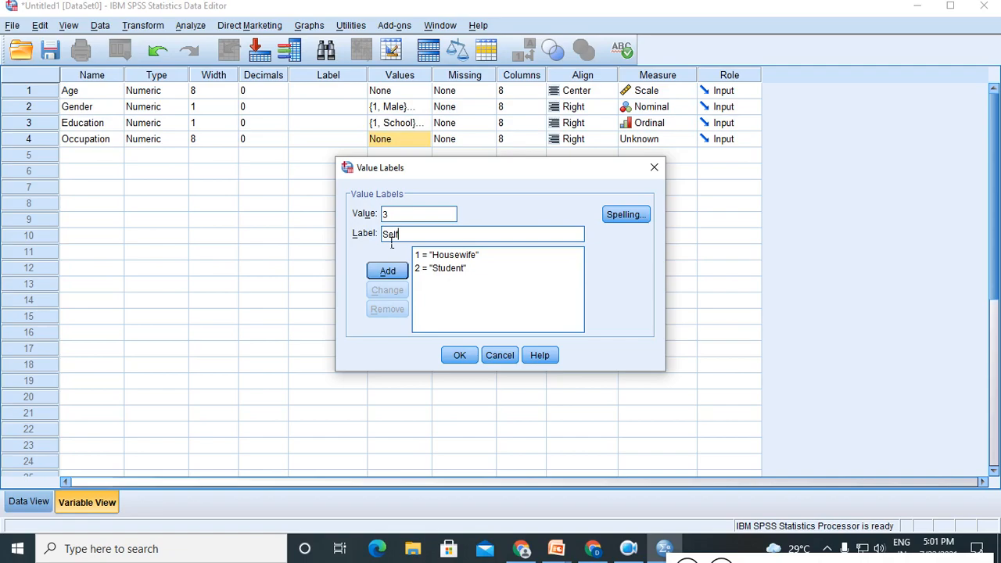
text( employed)
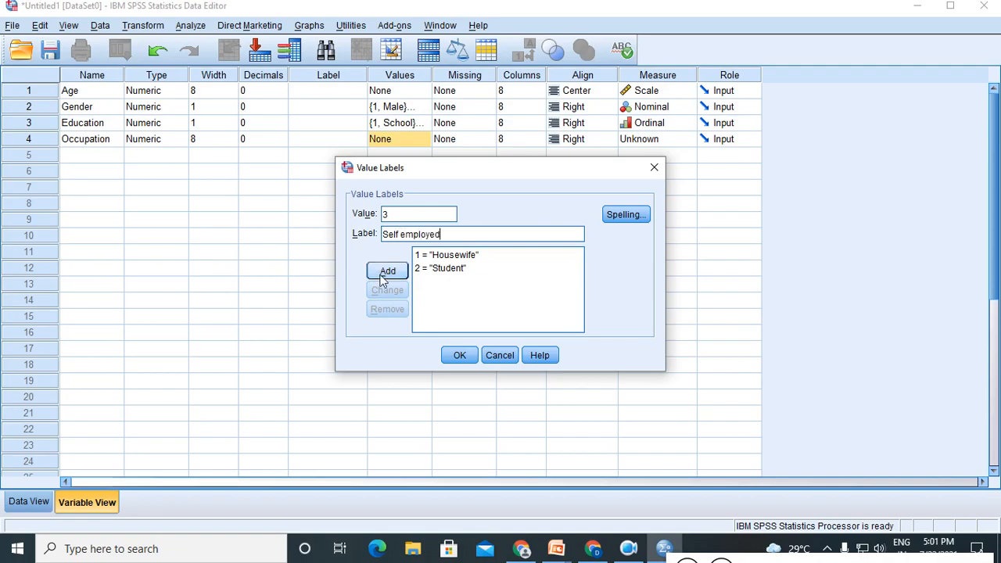
click(387, 271)
Step: Add the value label 4 = Govt to the Occupation variable
text(4)
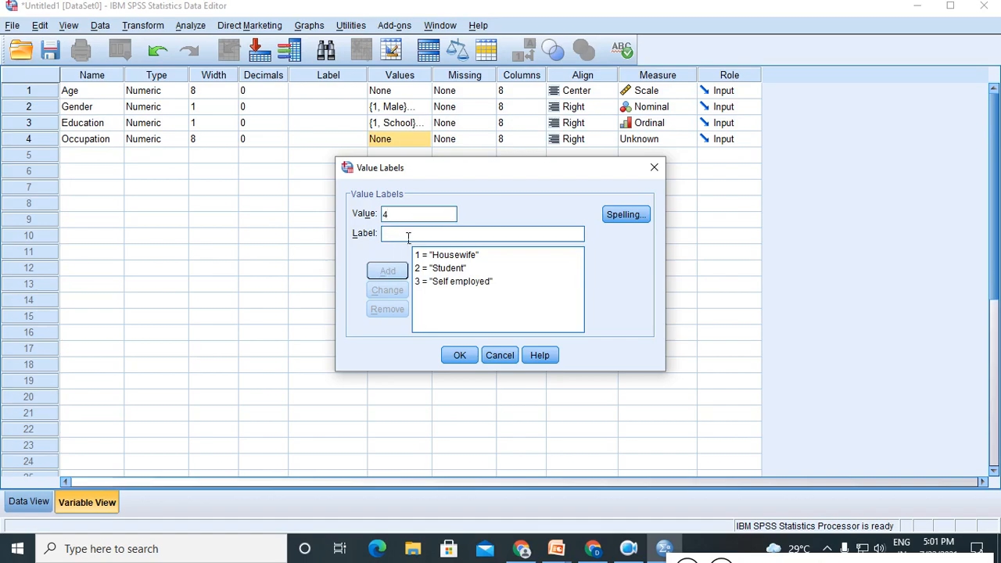
text( = "G)
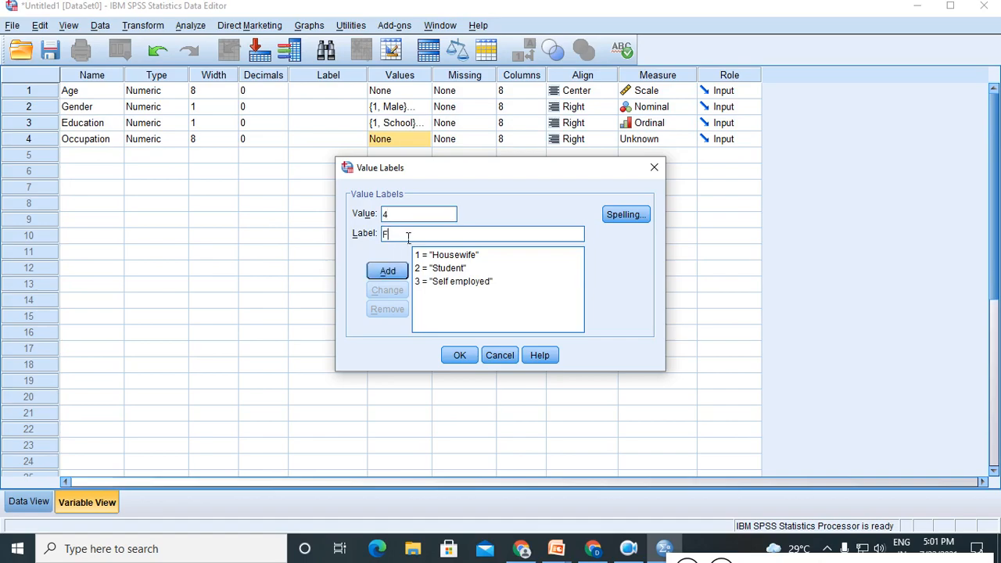
text(ovt)
click(386, 271)
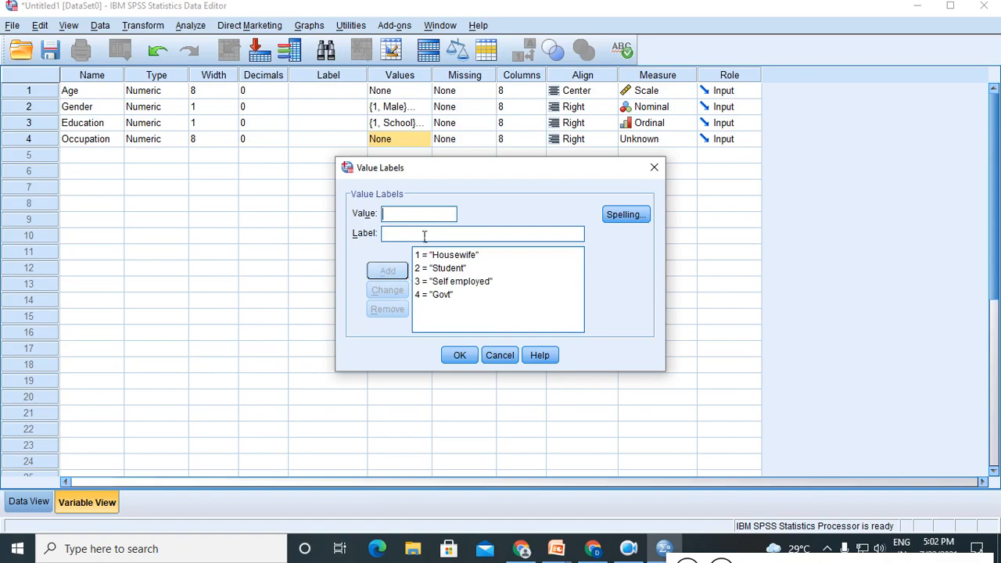
Step: Add the value label 5 = Private to the Occupation variable and set its measurement level to Nominal
text(5)
click(404, 234)
text(Private)
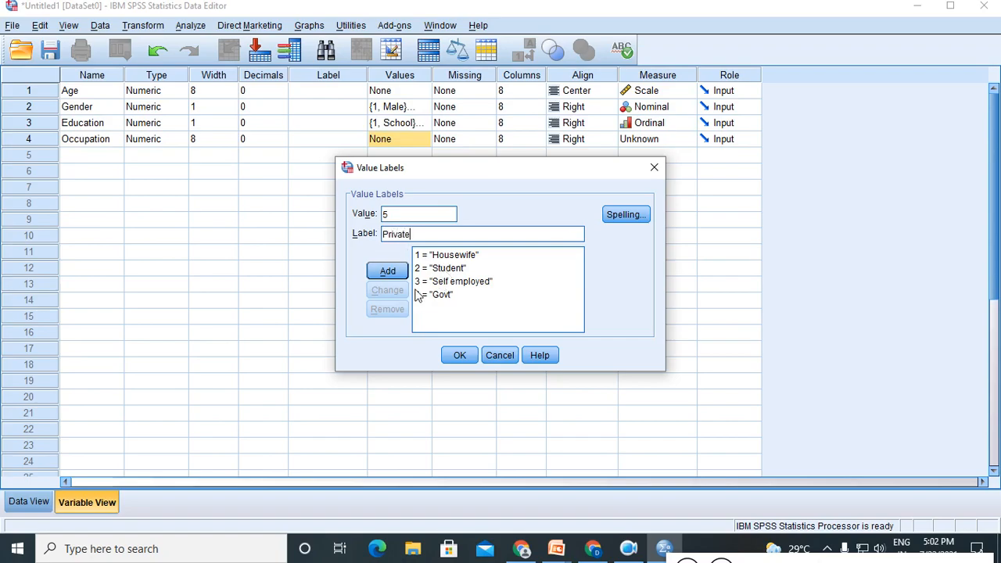
click(387, 272)
click(458, 355)
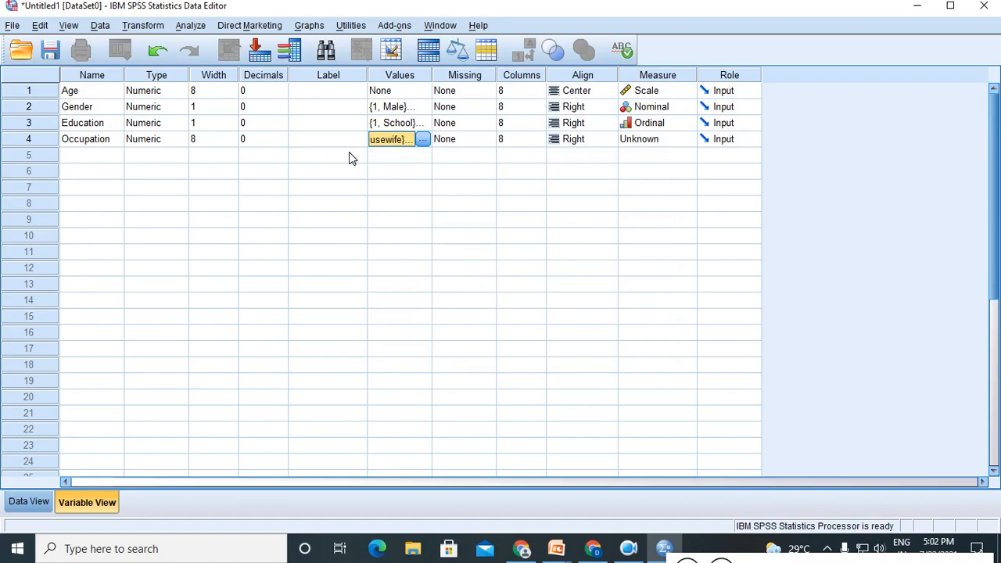
click(667, 139)
click(661, 184)
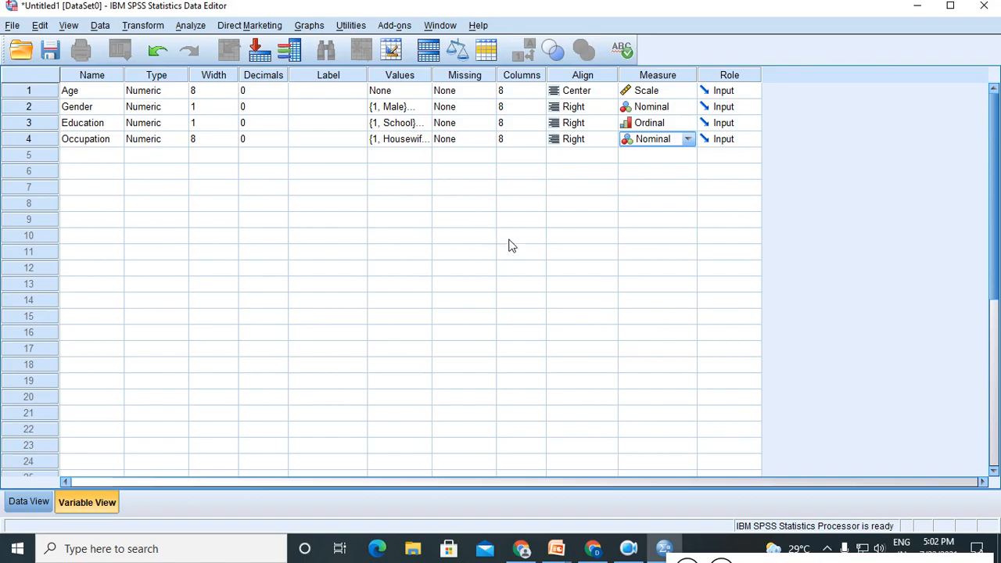
Step: Enter Age 23 and Gender 1 for the first case in the data sheet
click(37, 504)
click(91, 501)
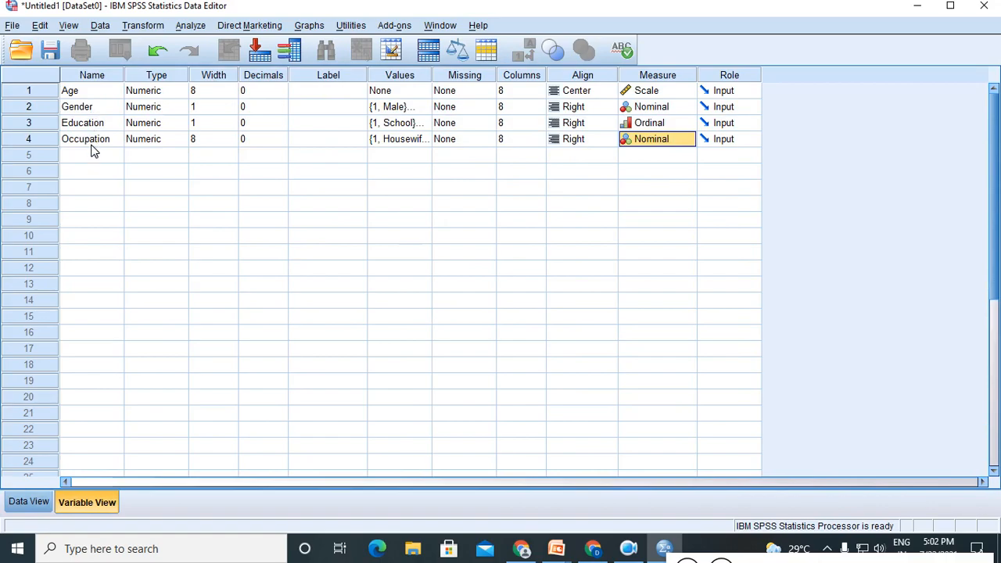
key(ctrl+t)
click(104, 114)
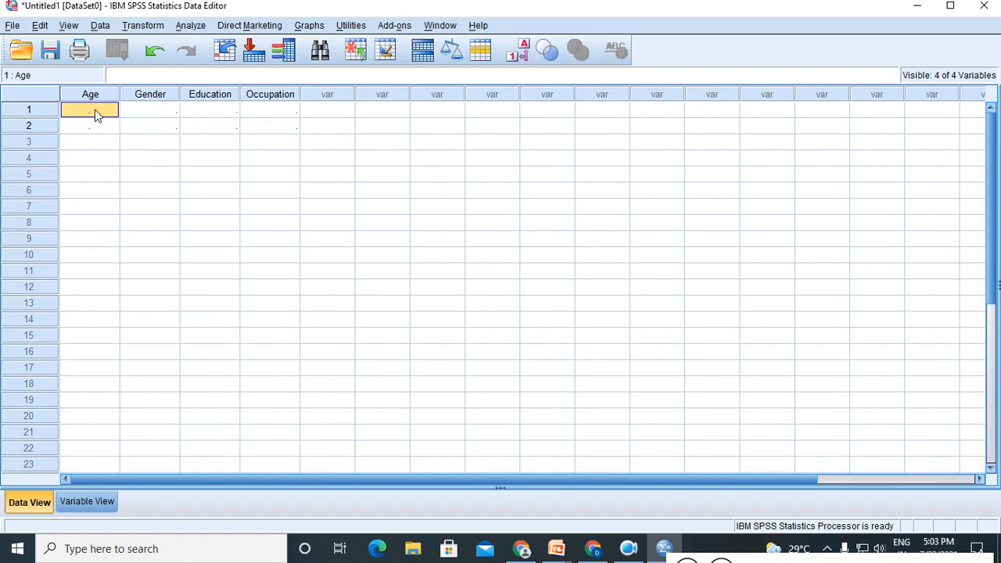
text(23)
click(136, 115)
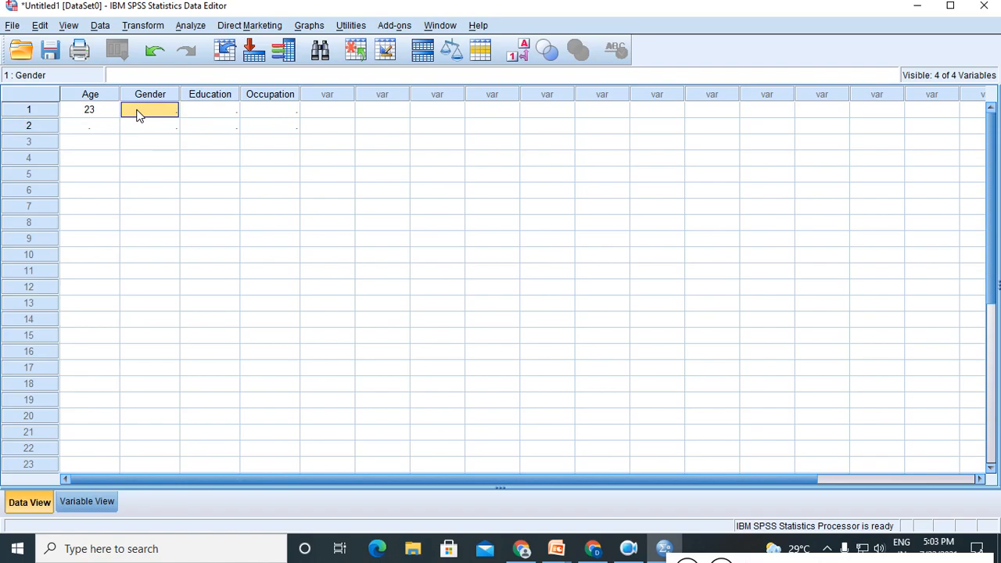
text(1)
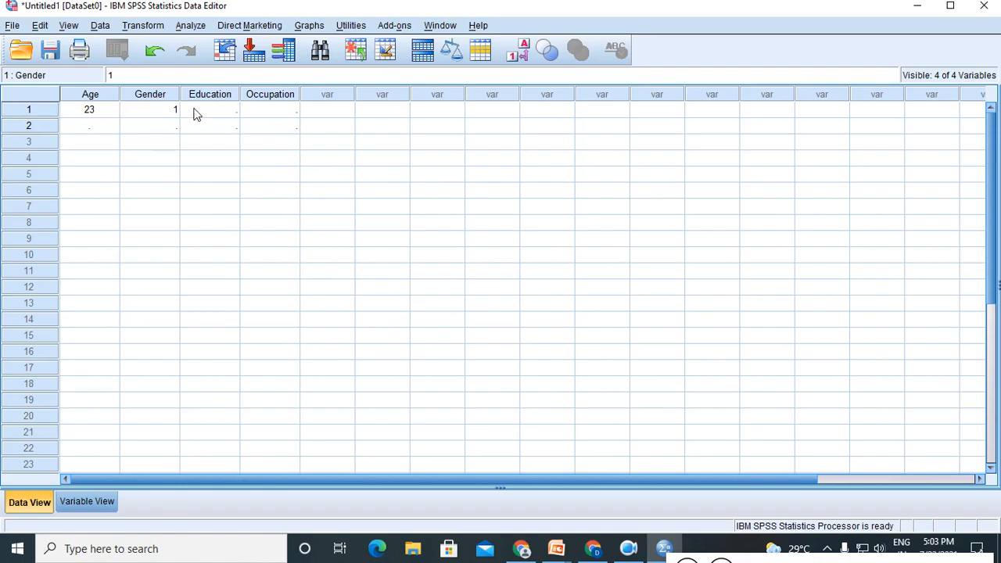
Step: Enter Education 4 and Occupation 6 for the first case in the data sheet
click(197, 114)
text(4)
click(247, 115)
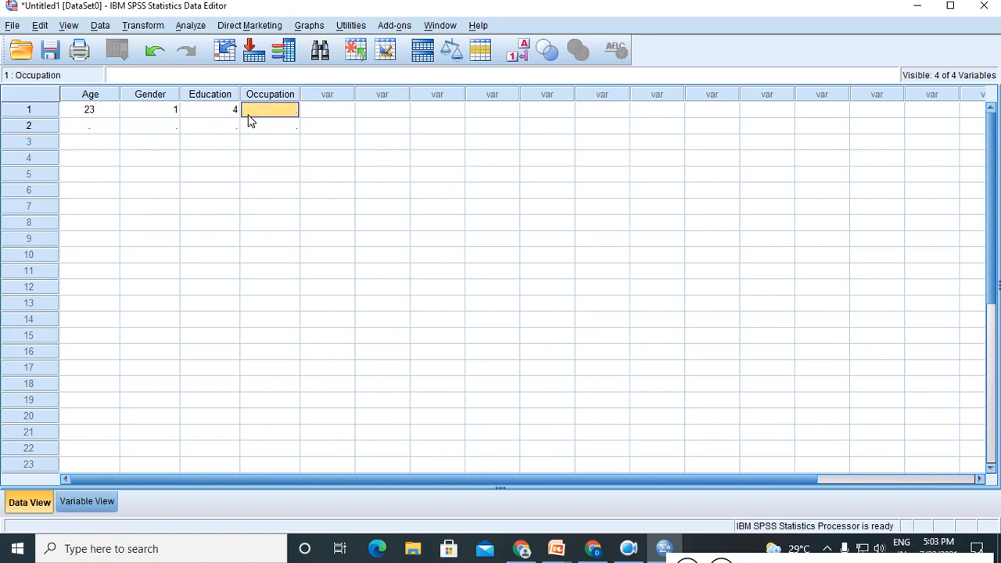
text(6)
Step: Enter the second case with Age 34, Gender 2, Education 3 and Occupation 5
click(97, 129)
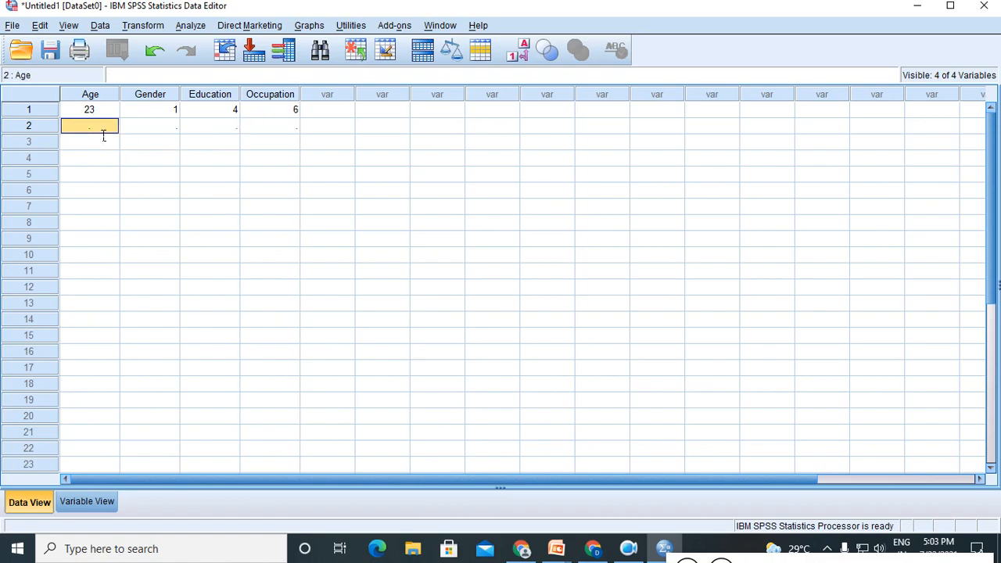
text(34)
click(152, 129)
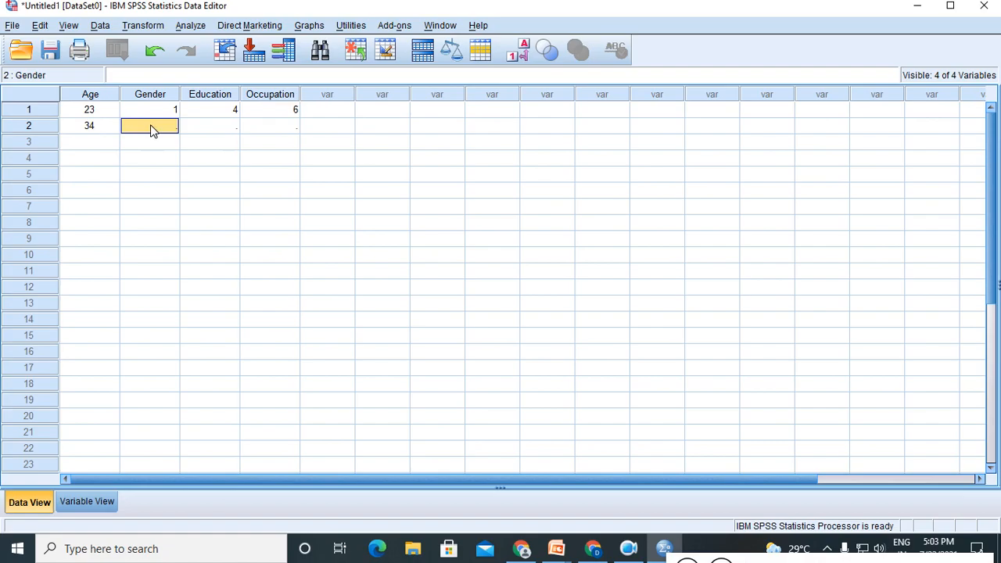
text(2)
click(194, 131)
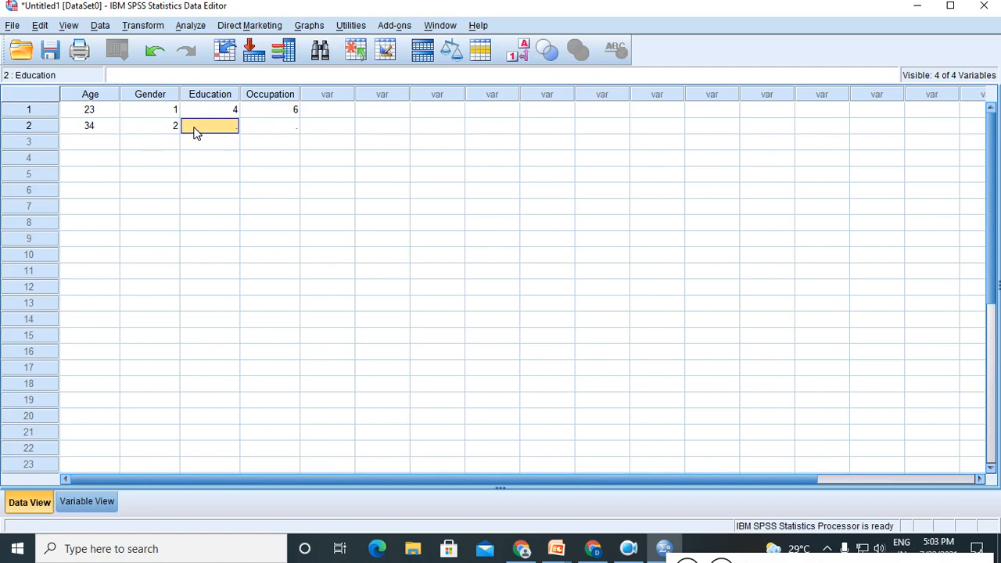
text(3)
click(259, 129)
text(5)
Step: Enter the third case with Age 43, Gender 1, Education 5 and Occupation 3
click(94, 143)
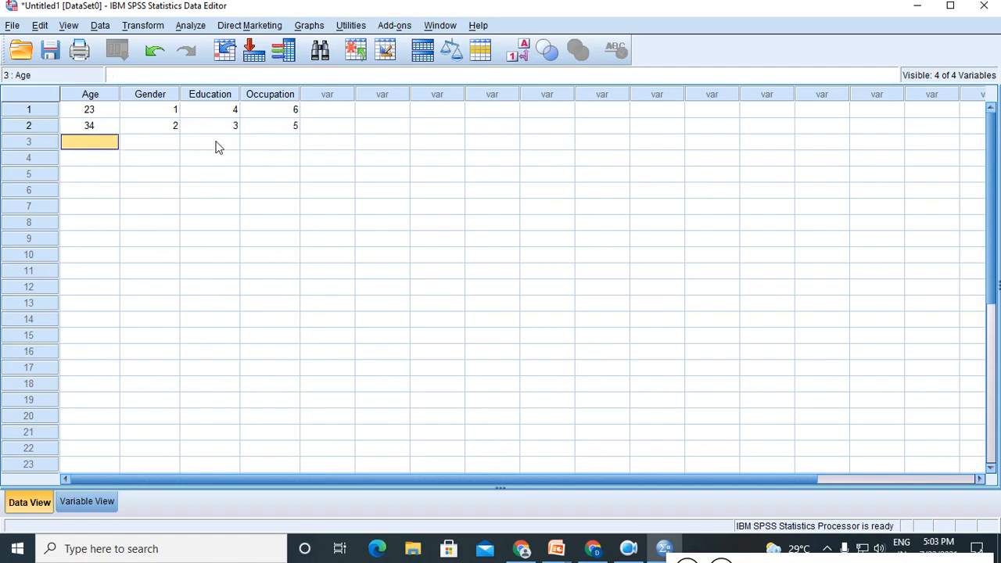
text(43)
click(166, 141)
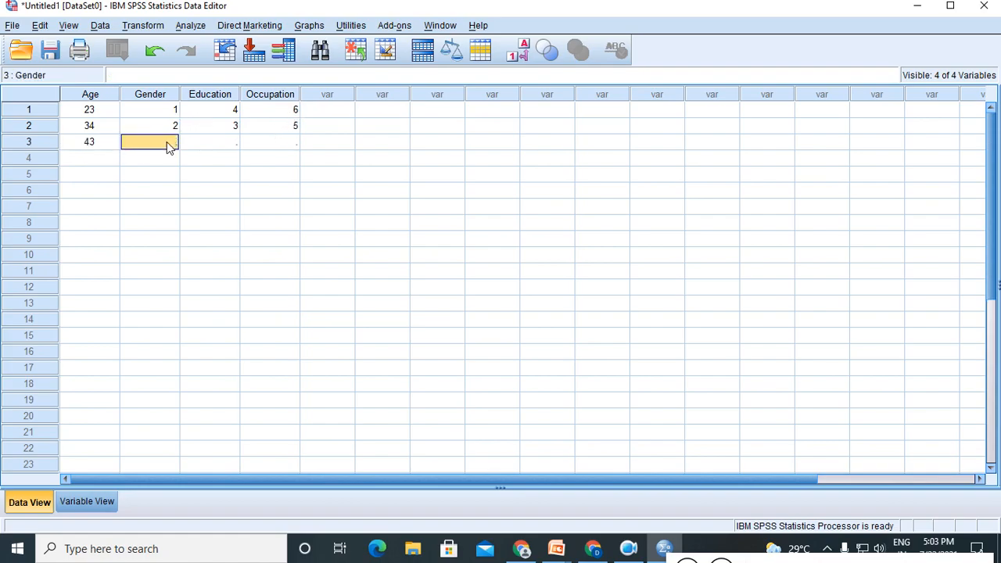
text(1)
click(207, 144)
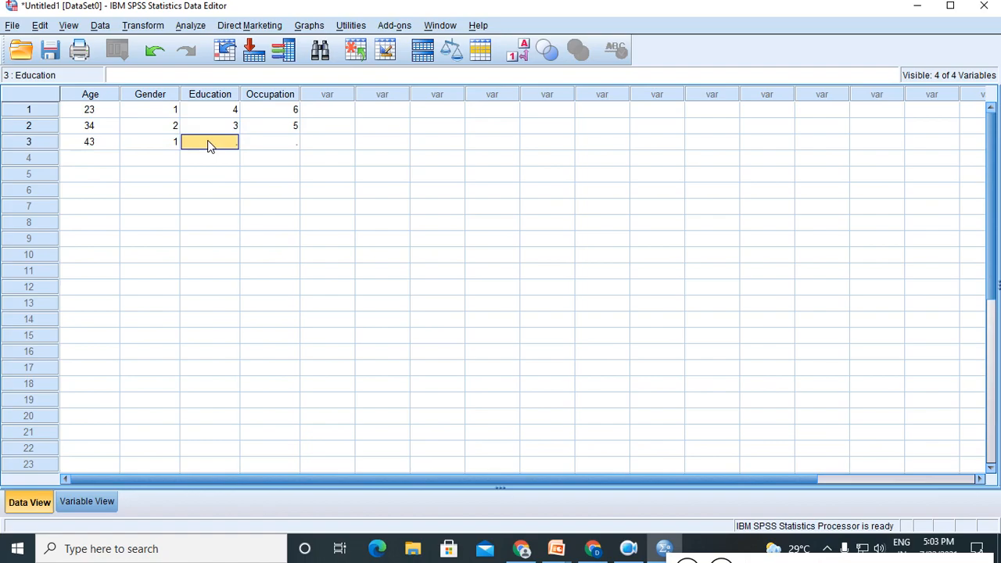
text(5)
click(273, 143)
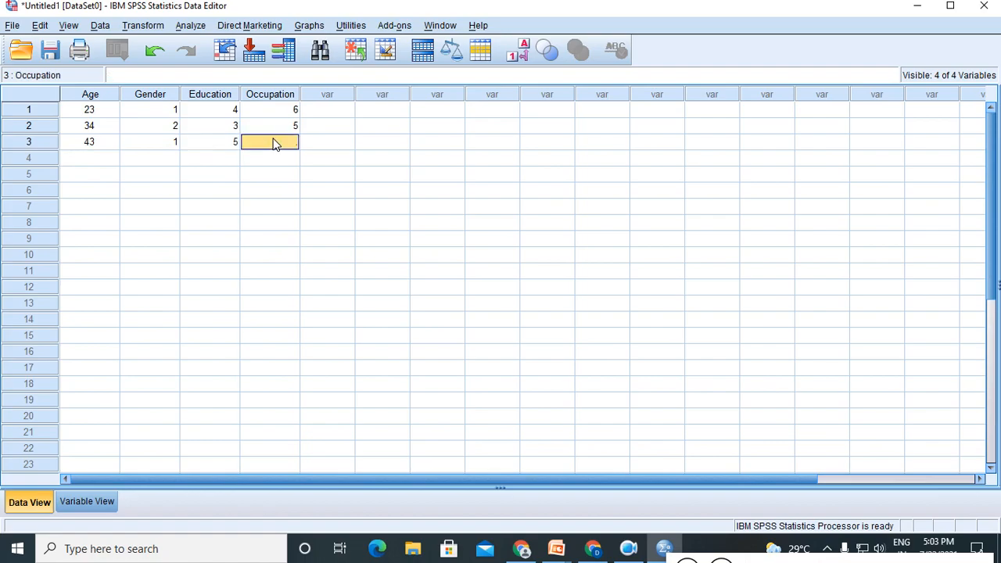
text(3)
Step: Enter the fourth case with Age 21, Gender 1, Education 3 and Occupation 4
click(85, 155)
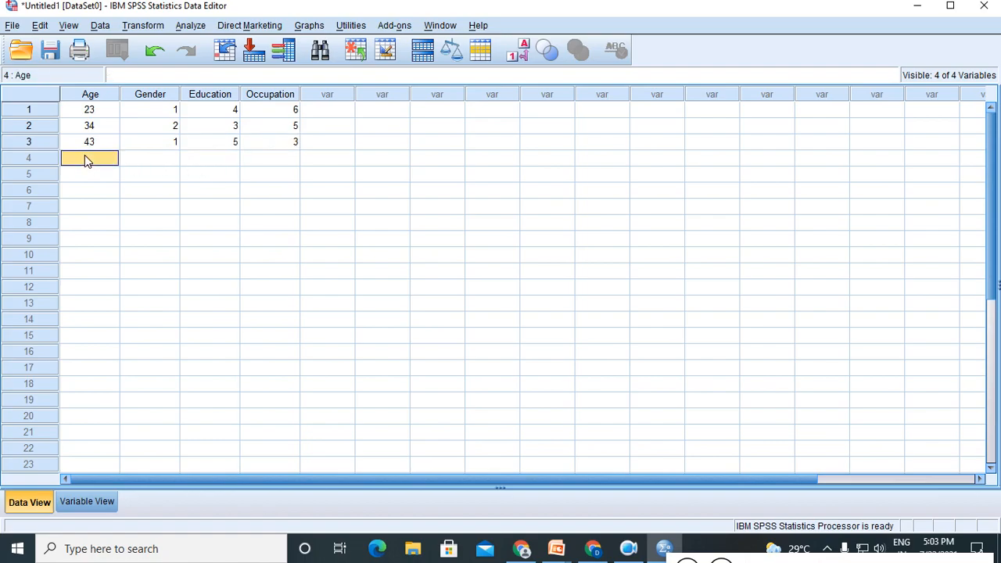
text(21)
click(143, 160)
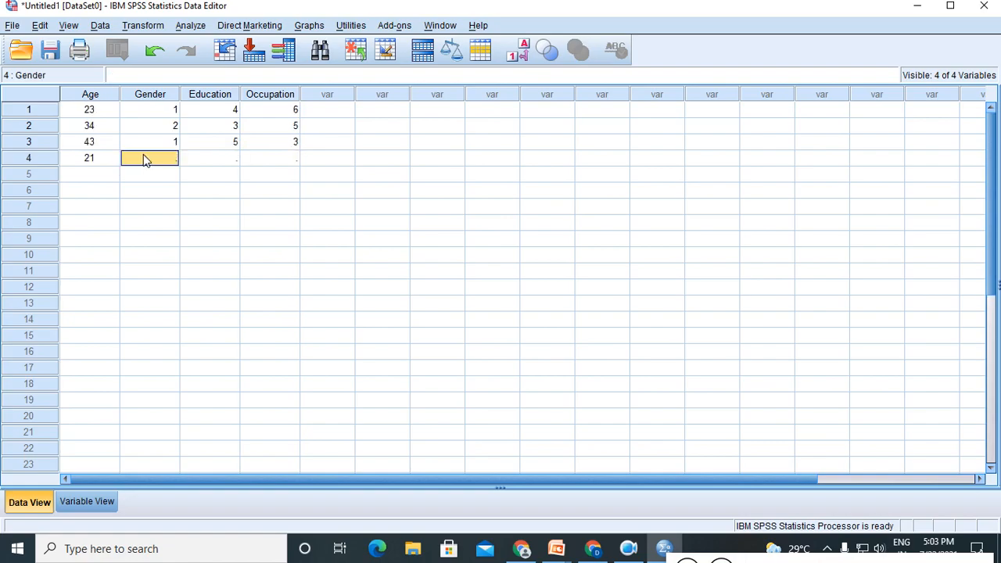
text(1)
click(213, 159)
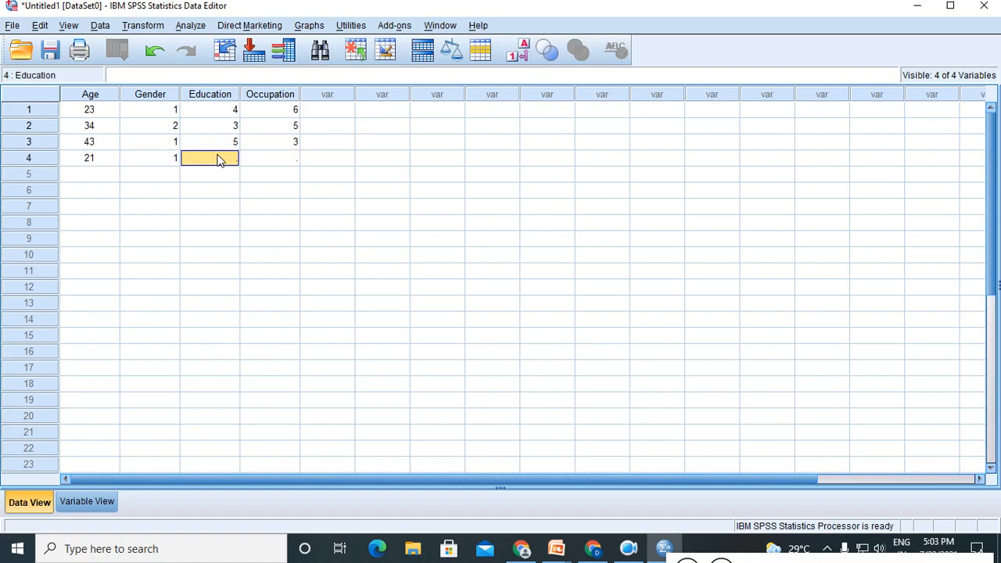
text(3)
click(286, 159)
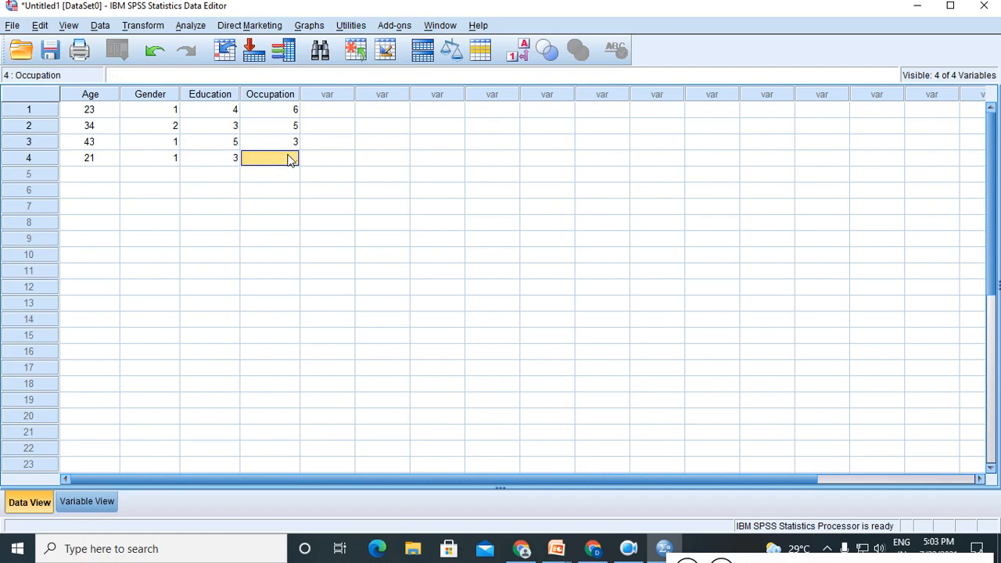
text(4)
Step: Enter the fifth case with Age 34, Gender 2, Education 4 and Occupation 5
click(83, 174)
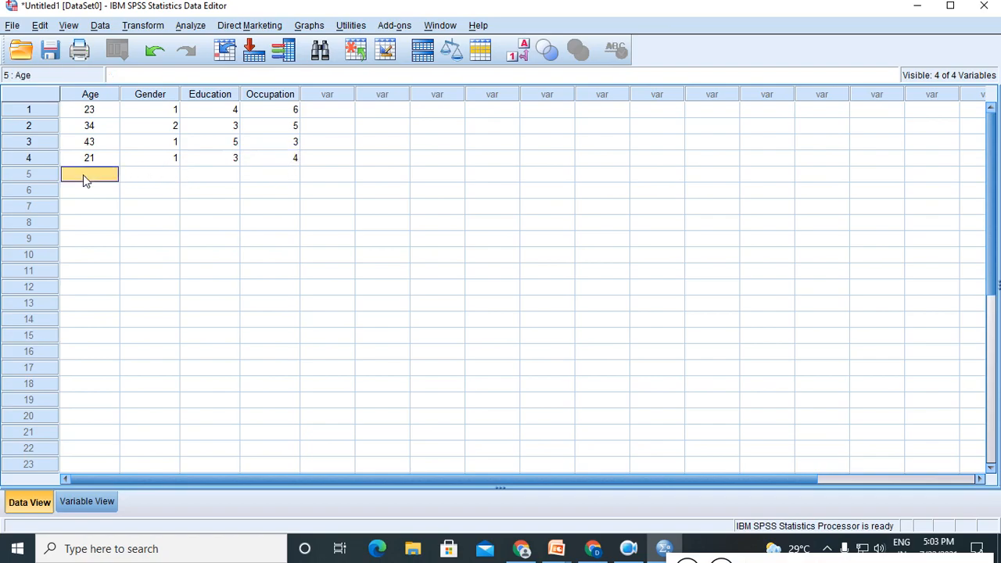
text(34)
click(150, 175)
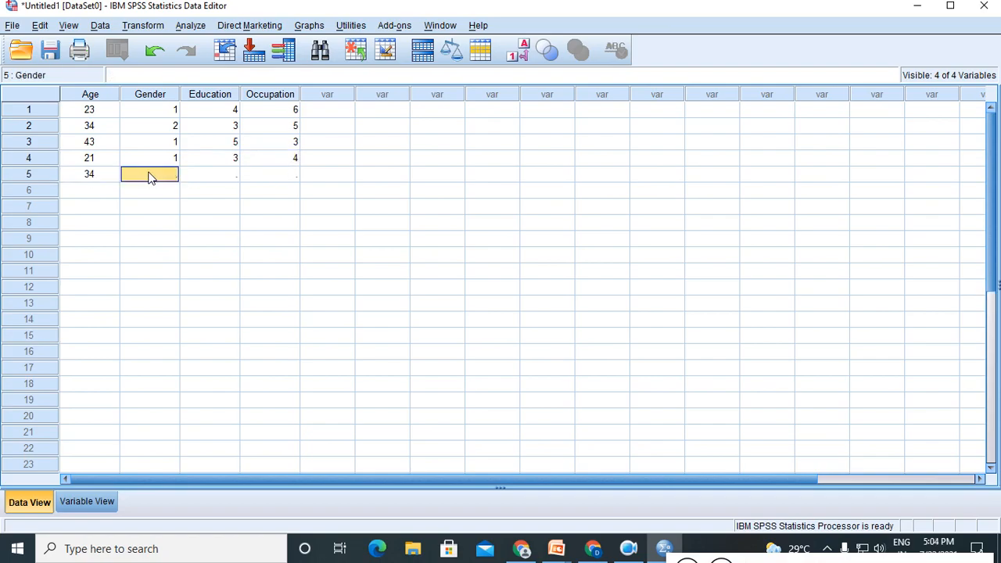
text(2)
click(219, 179)
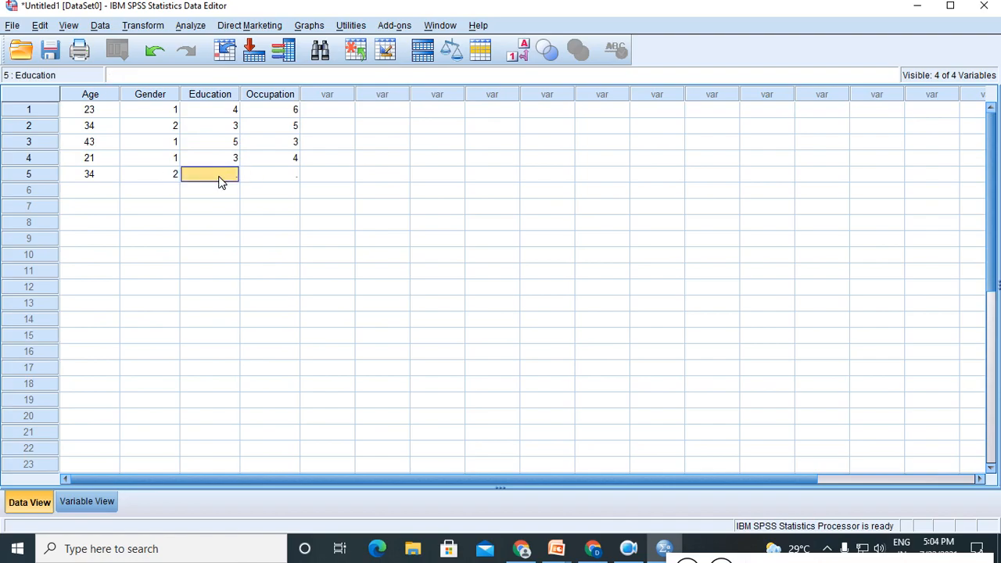
text(34)
key(BackSpace)
text(4)
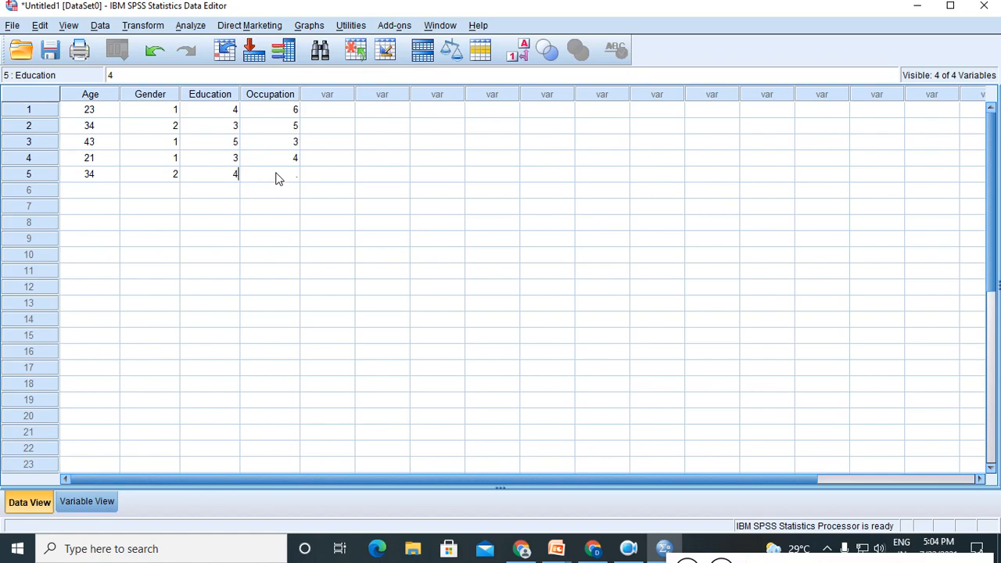
click(277, 177)
text(5)
Step: Enter the sixth case with Age 34, Gender 1, Education 3 and Occupation 6
click(82, 195)
text(34)
click(157, 194)
text(1)
click(211, 193)
text(3)
click(289, 193)
text(6)
Step: Enter the seventh case with Age 22, Gender 2, Education 1 and Occupation 2
click(84, 208)
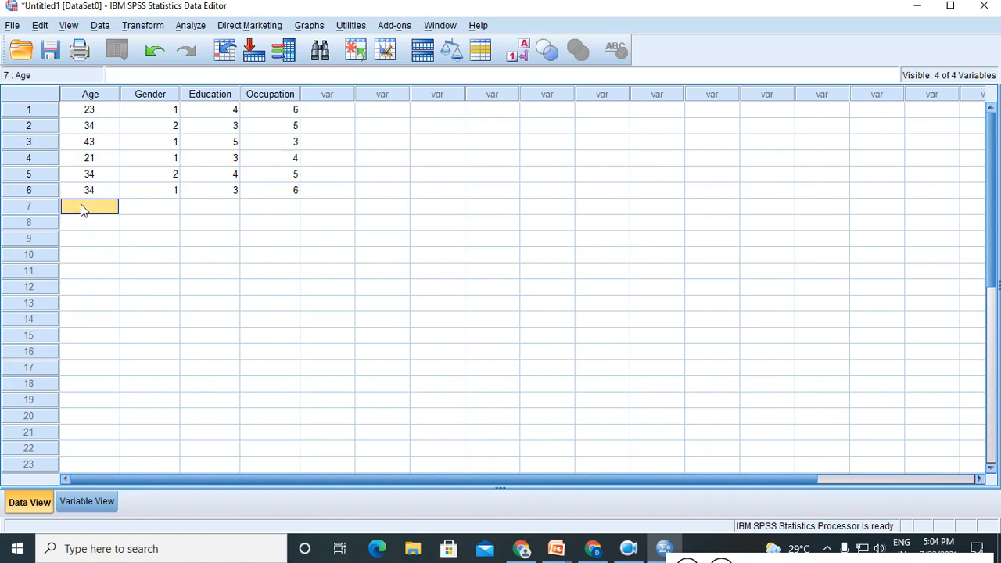
text(22)
click(148, 206)
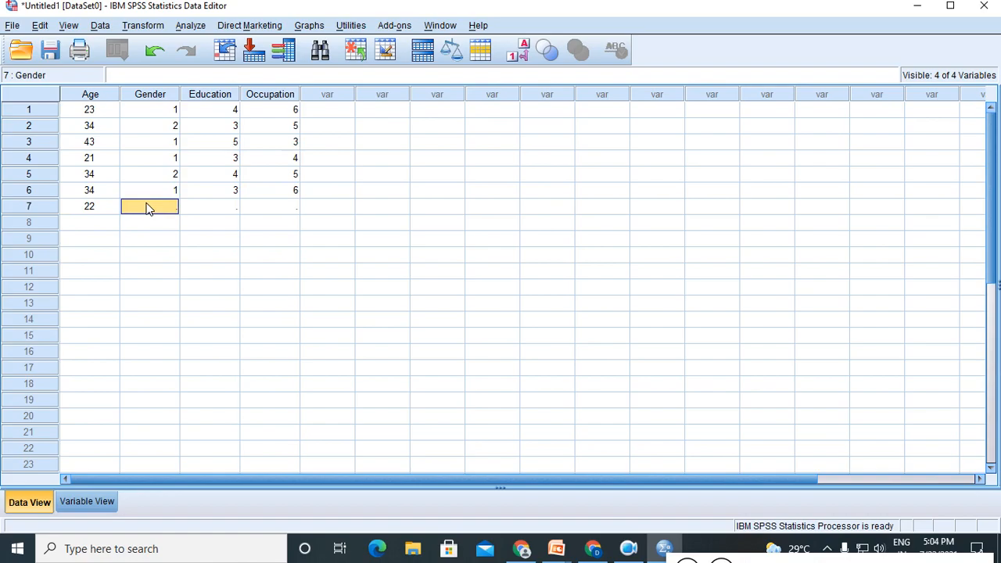
text(2)
click(207, 208)
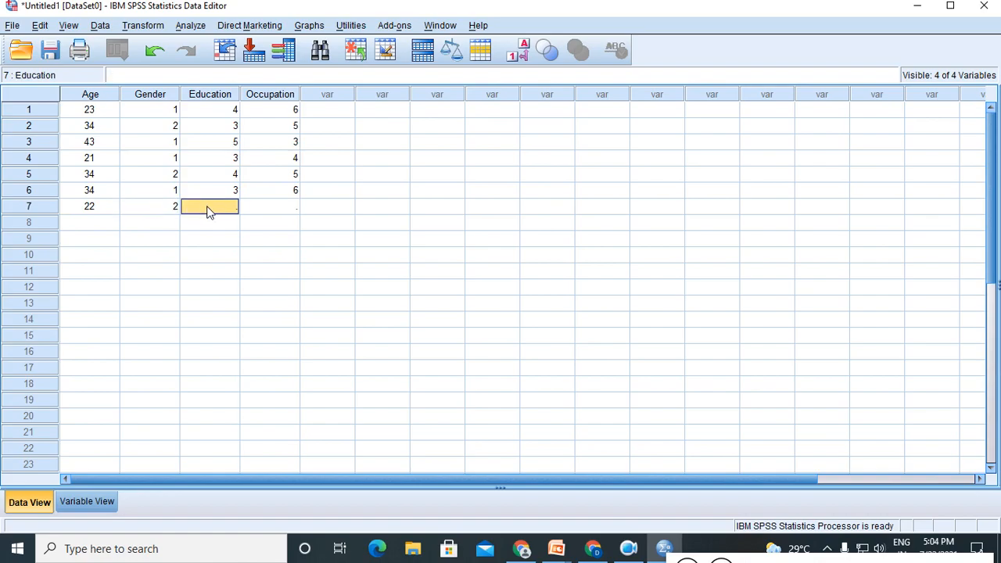
text(1)
click(266, 209)
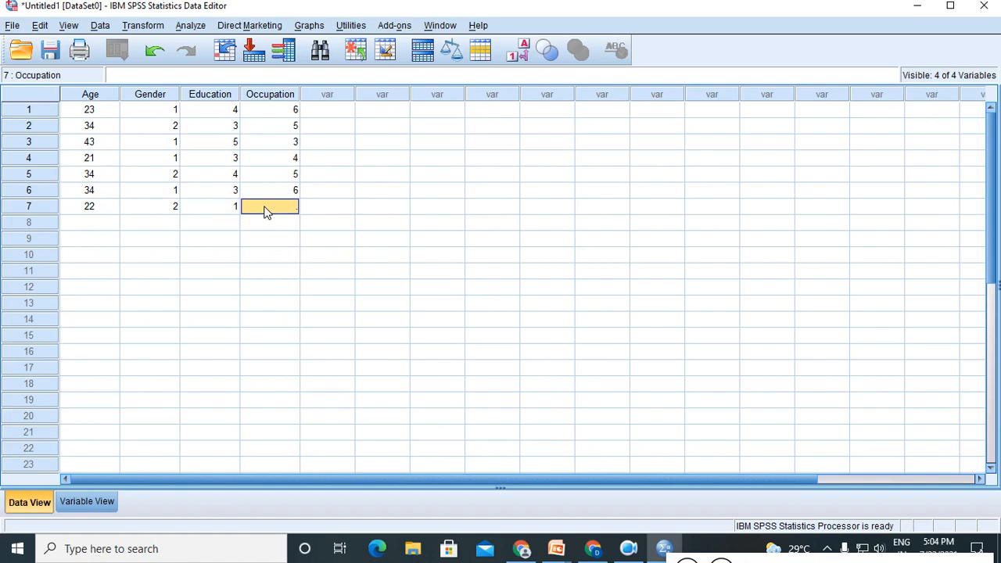
click(265, 211)
text(2)
click(267, 240)
Step: Review the value labels defined for the Gender, Education and Occupation variables
click(87, 502)
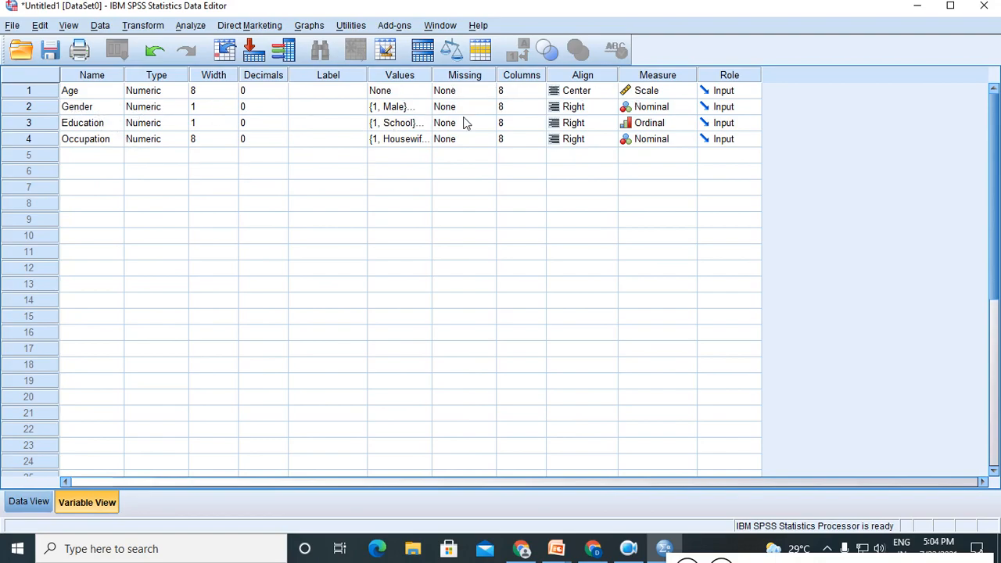
click(413, 109)
click(422, 107)
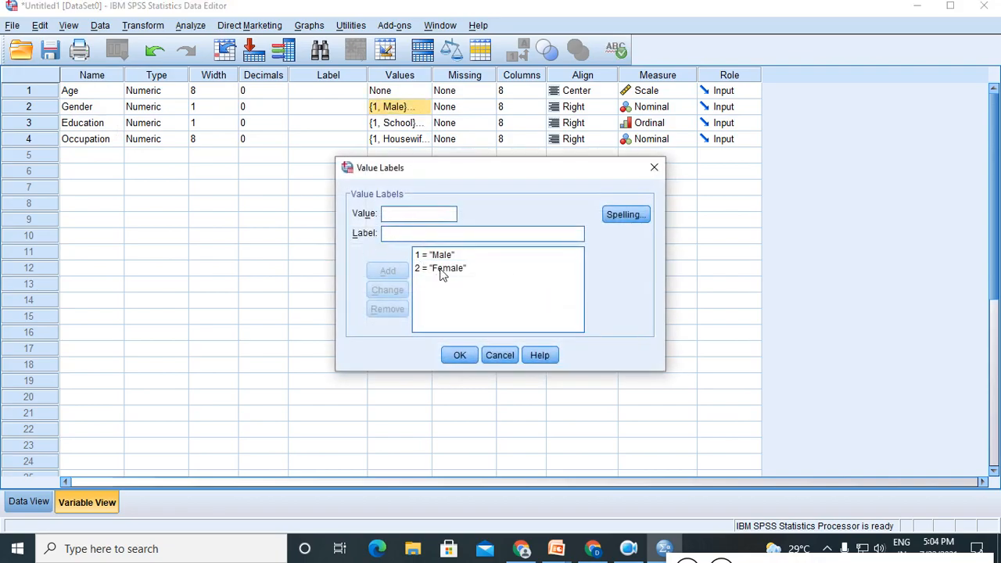
click(467, 356)
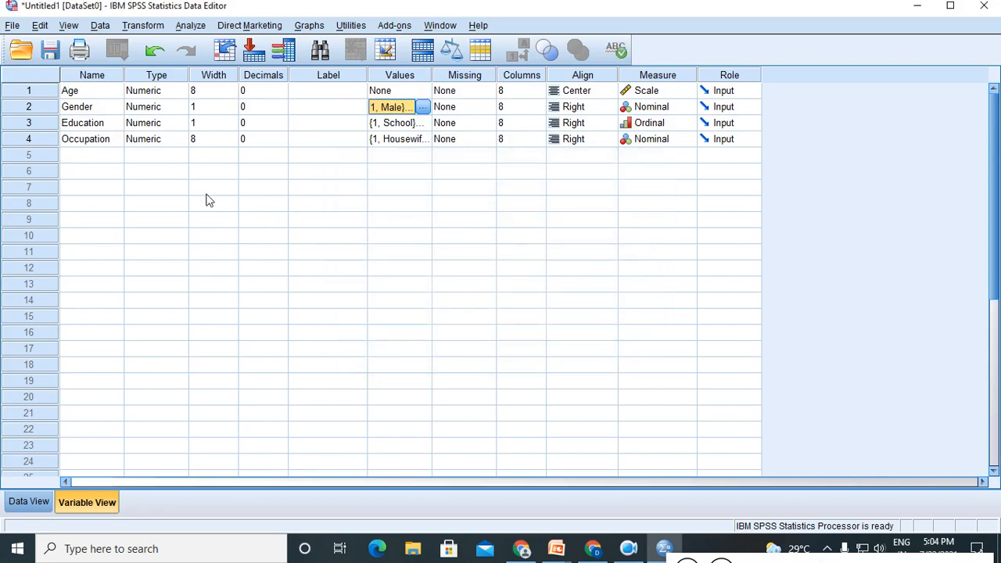
click(418, 126)
click(423, 124)
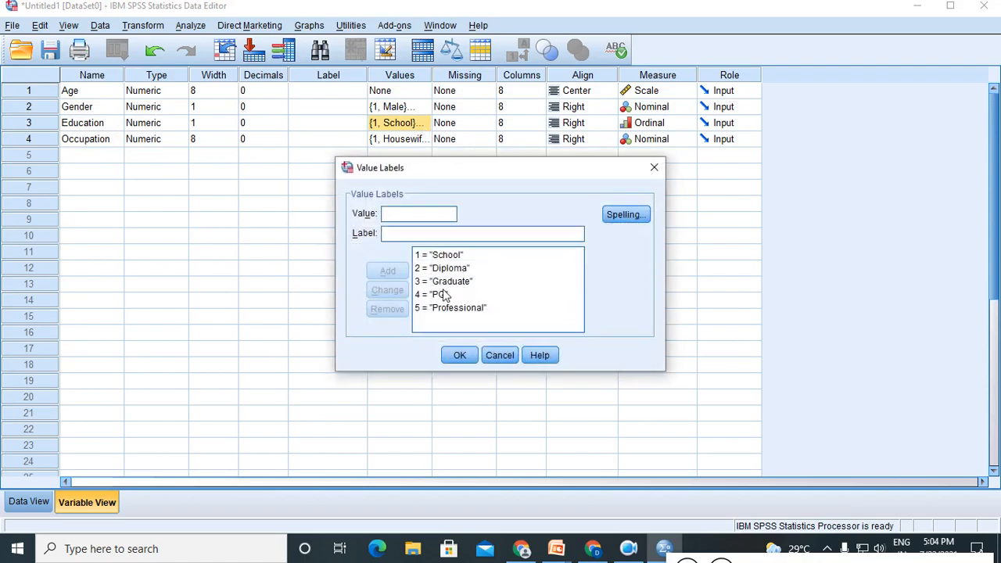
click(460, 355)
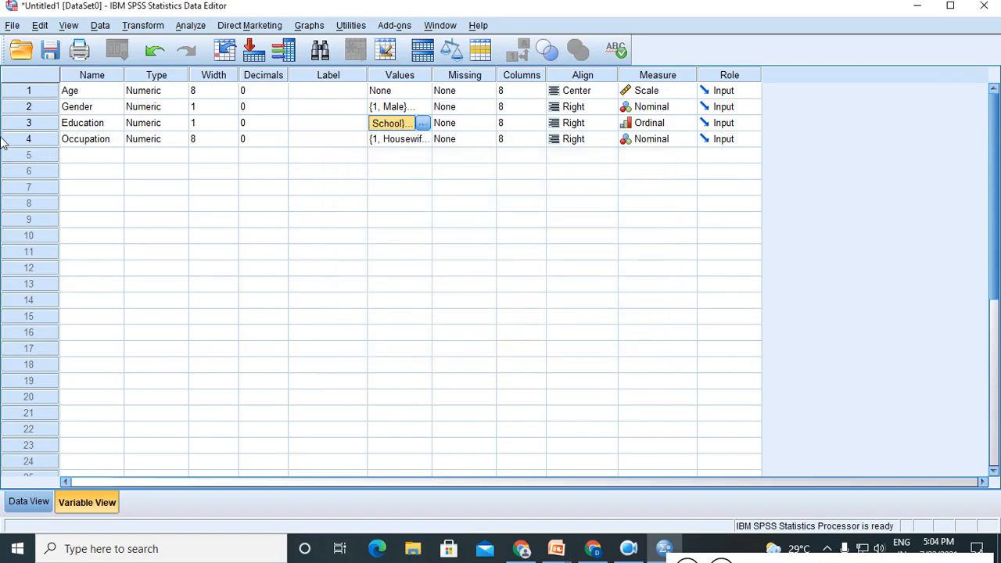
click(422, 140)
click(425, 140)
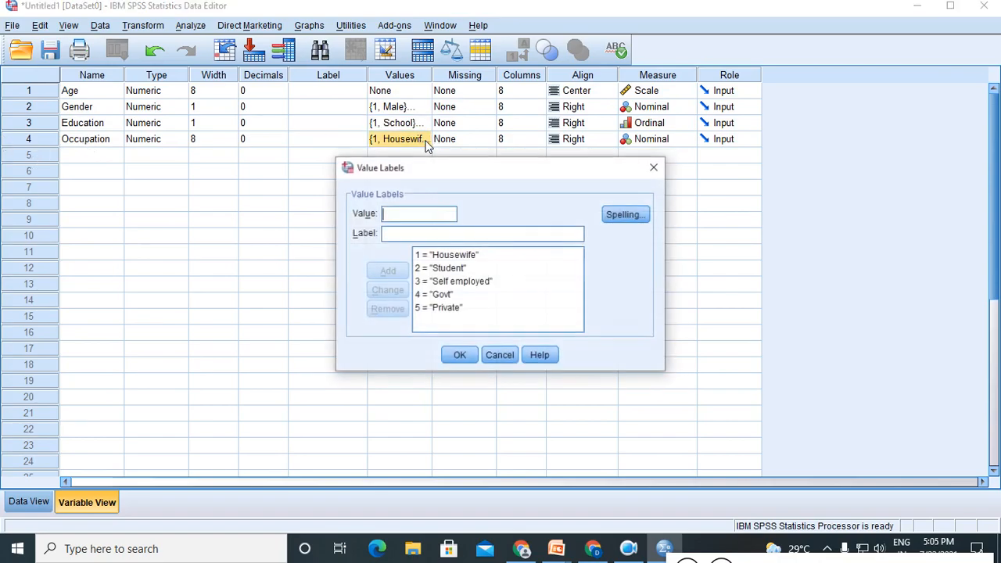
click(460, 356)
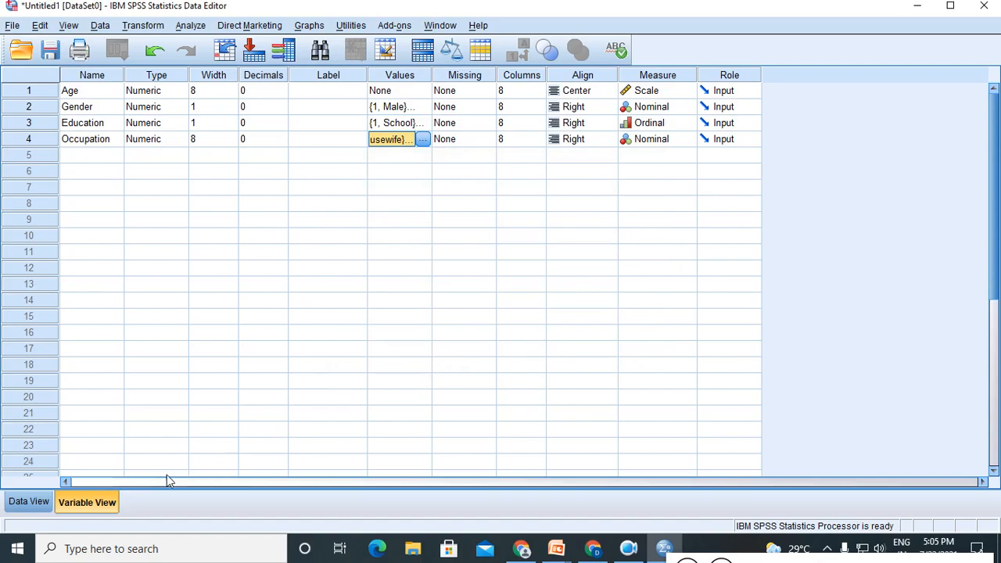
Step: Set Occupation to 4 for the sixth and first cases in the data sheet
click(29, 502)
click(287, 194)
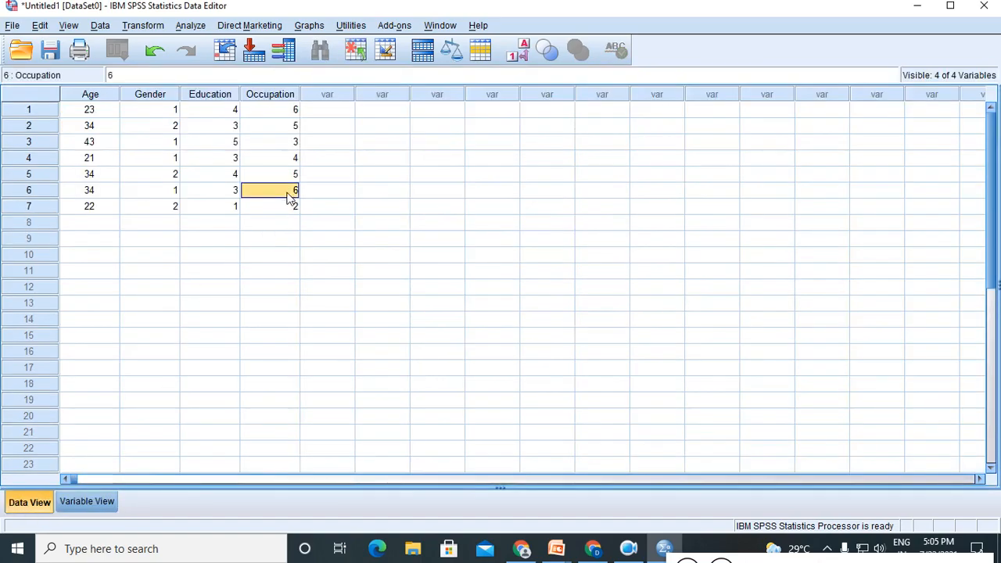
text(4)
click(286, 237)
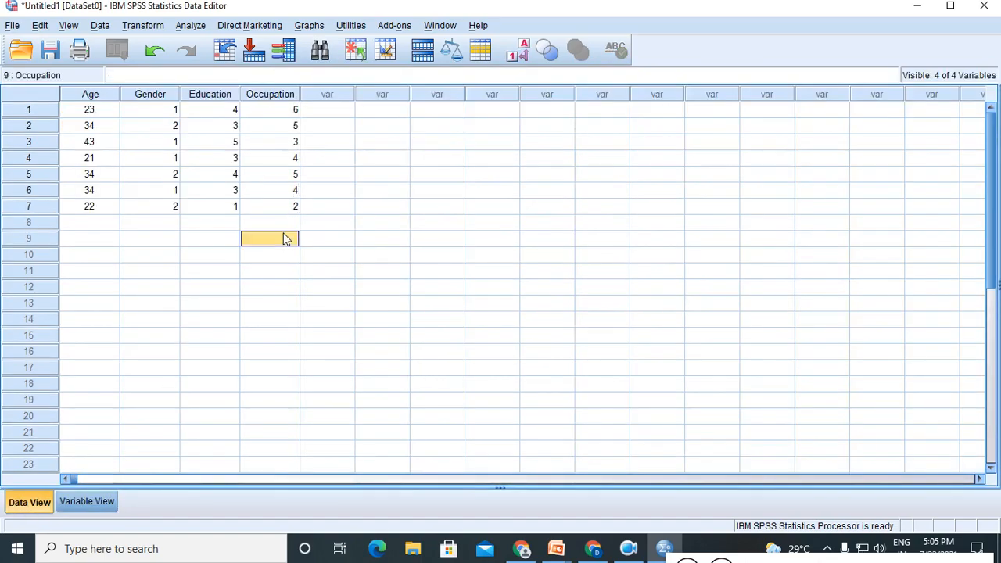
click(280, 116)
text(4)
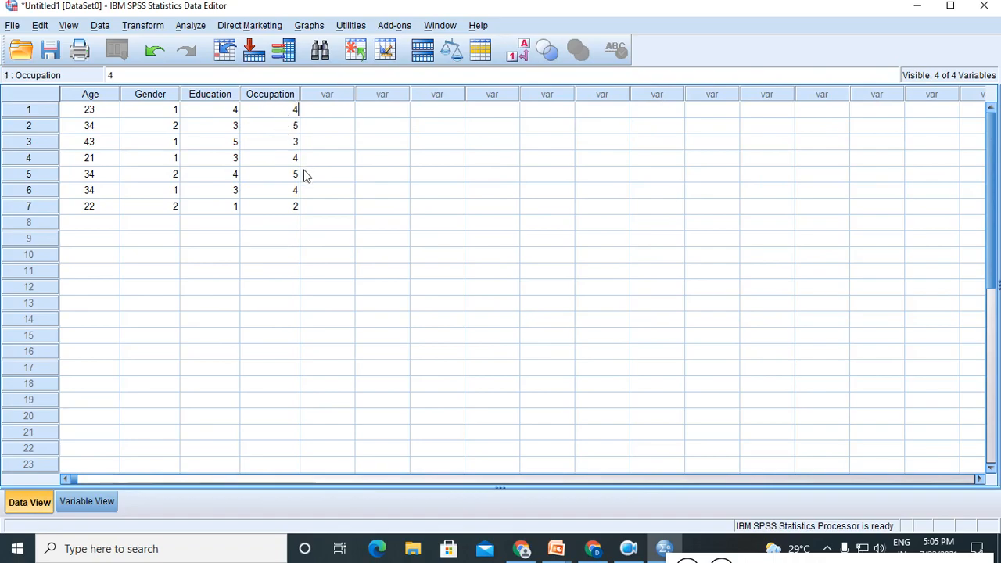
click(262, 237)
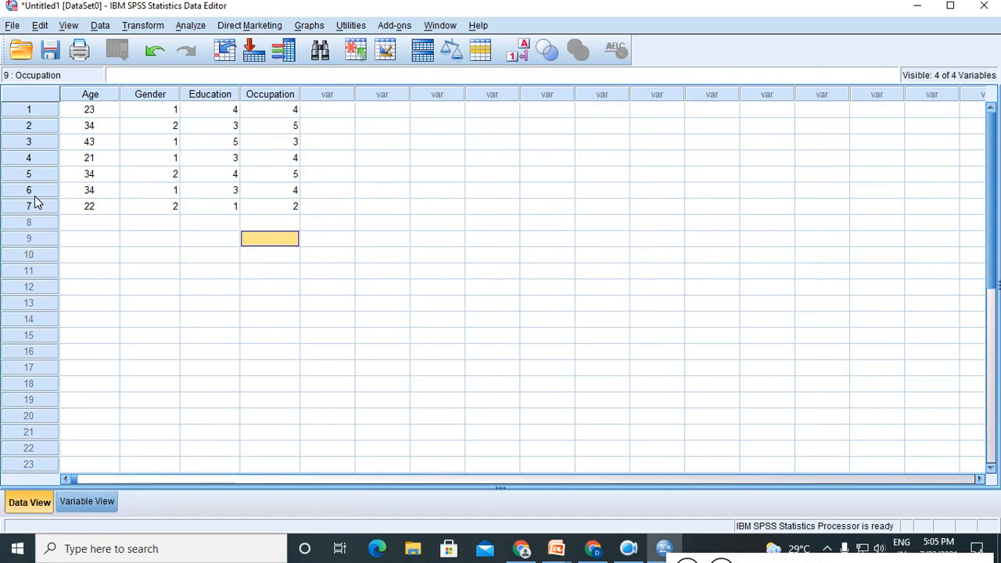
click(736, 561)
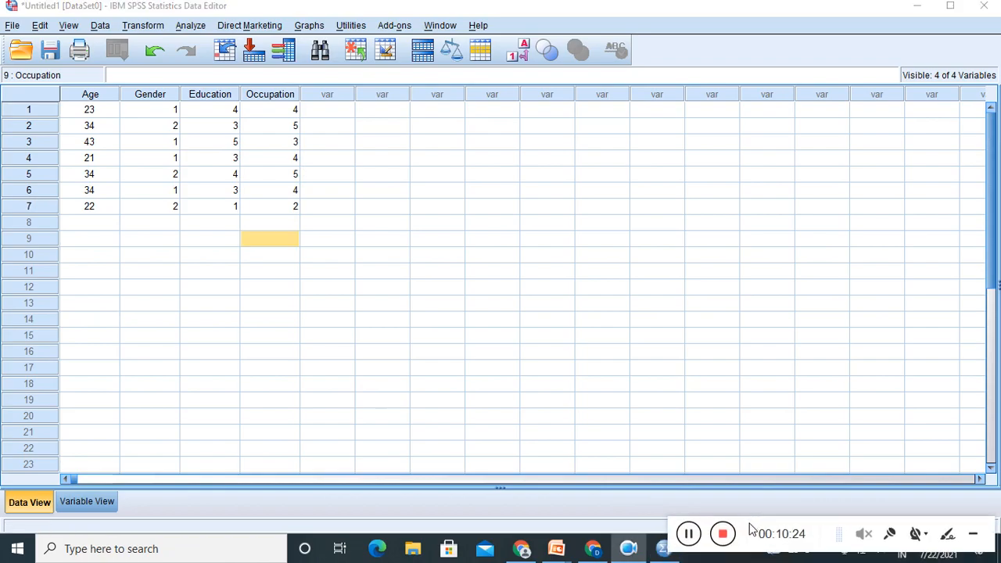